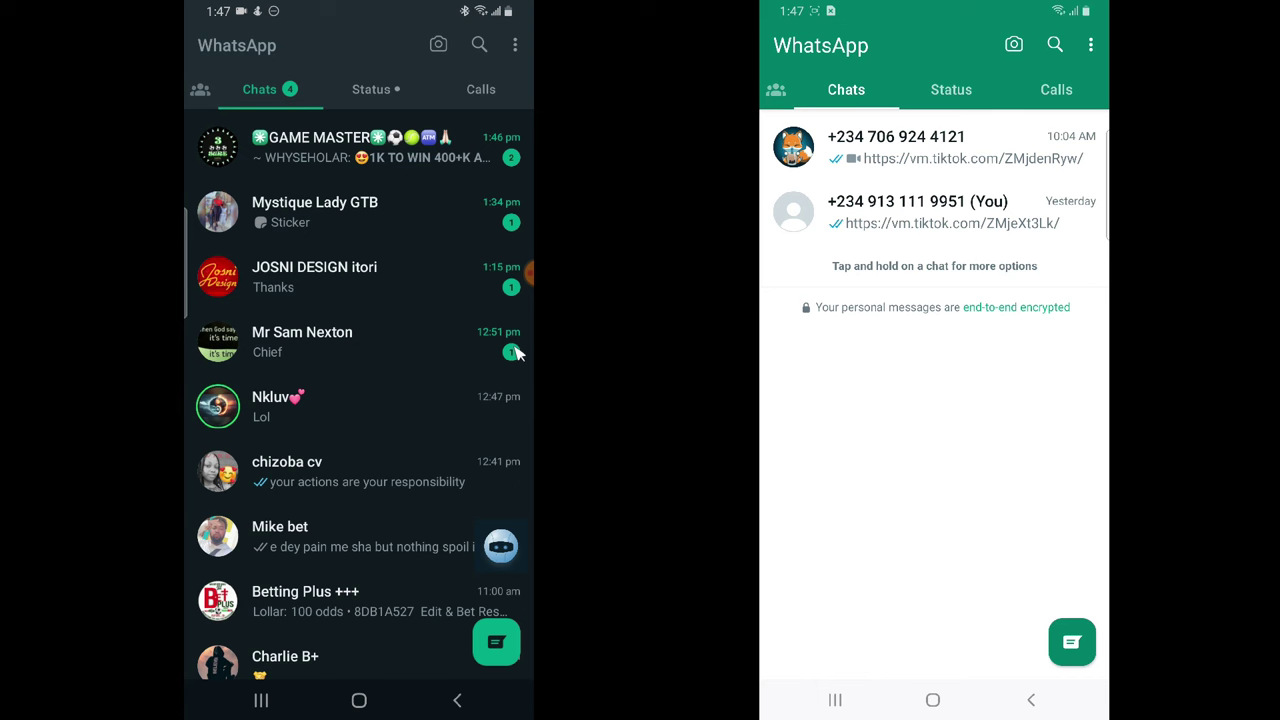
Open the top conversation in the light phone's WhatsApp Chats list
left_click(895, 147)
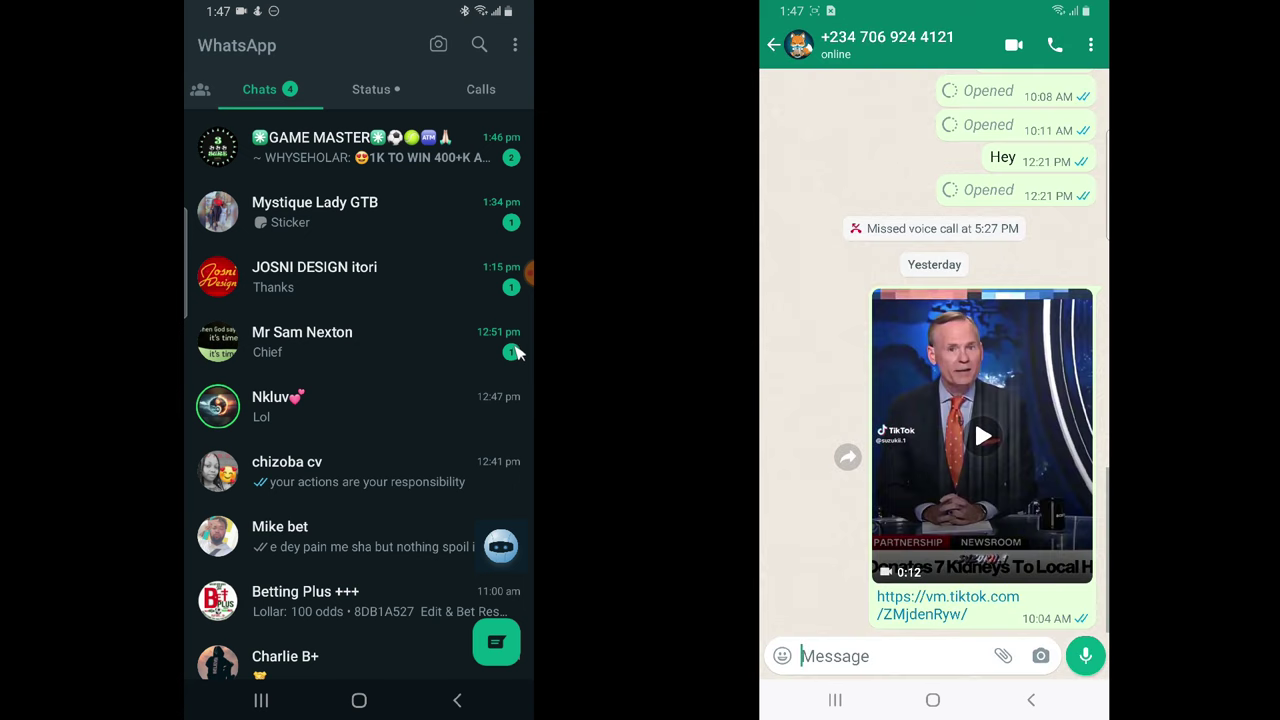
Send 'Hey' from the light phone, then open the new Mtn 2020 chat on the dark phone
type("Hey")
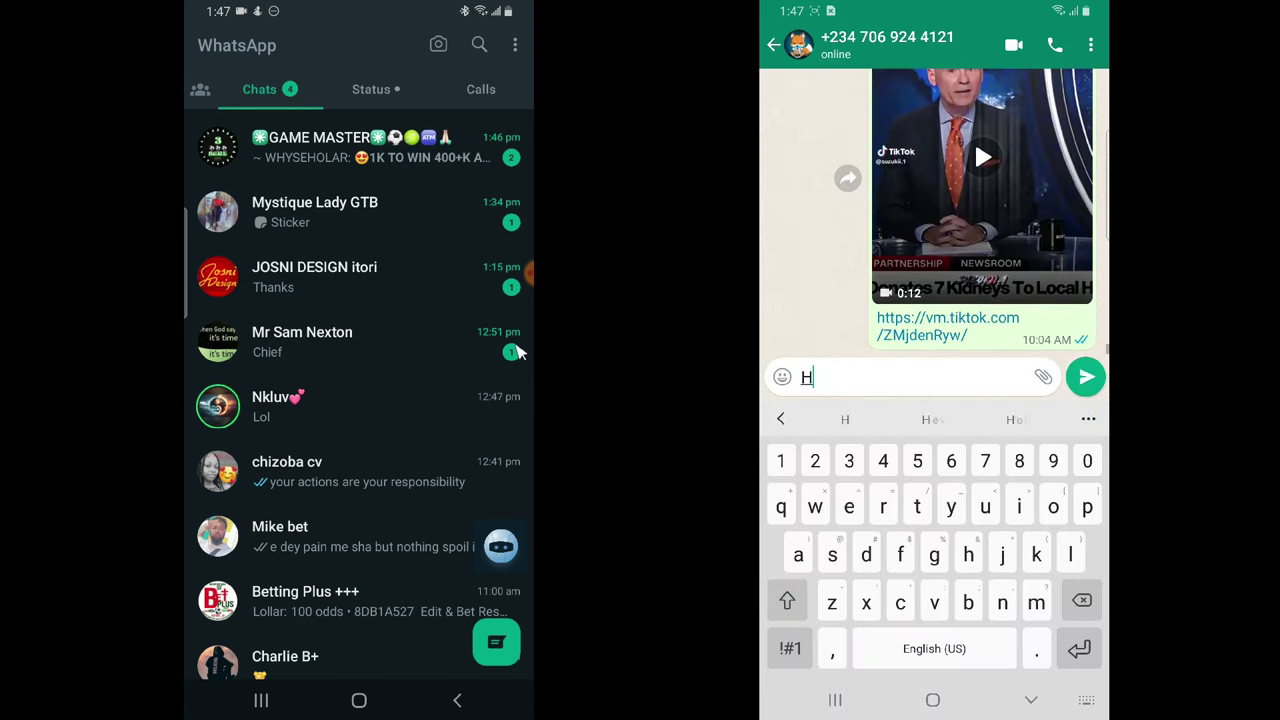
left_click(1085, 377)
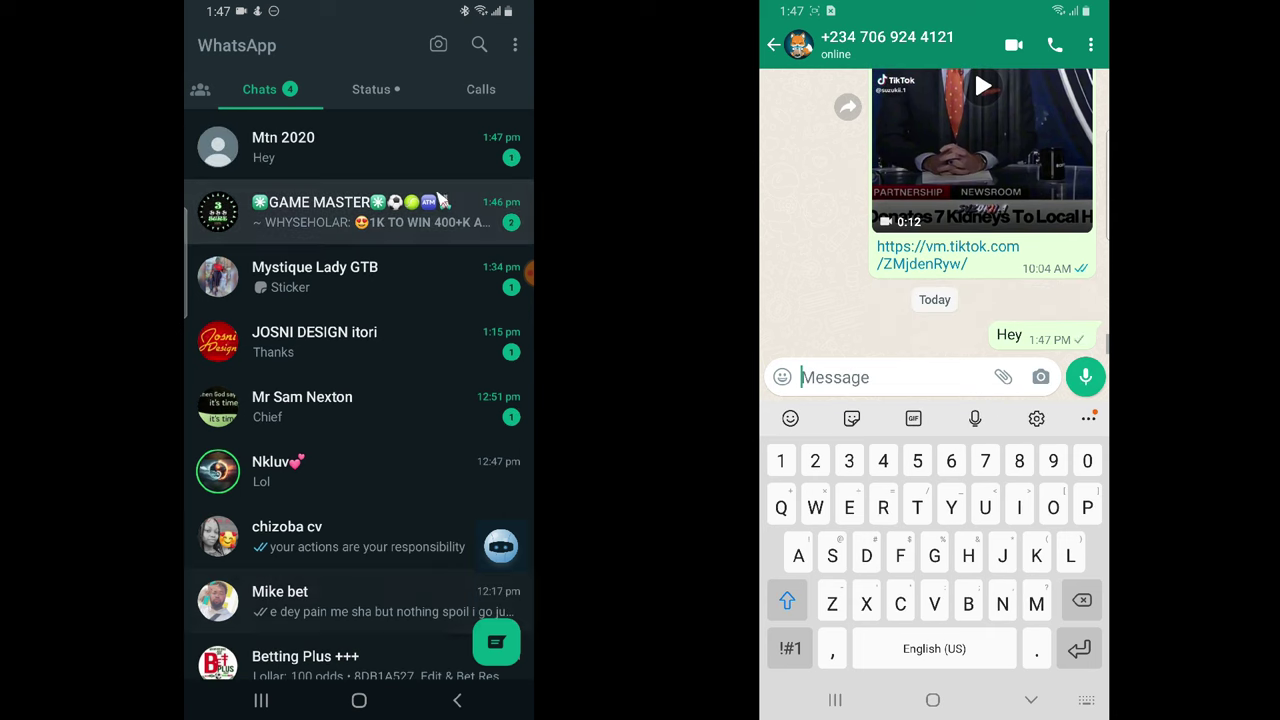
left_click(423, 165)
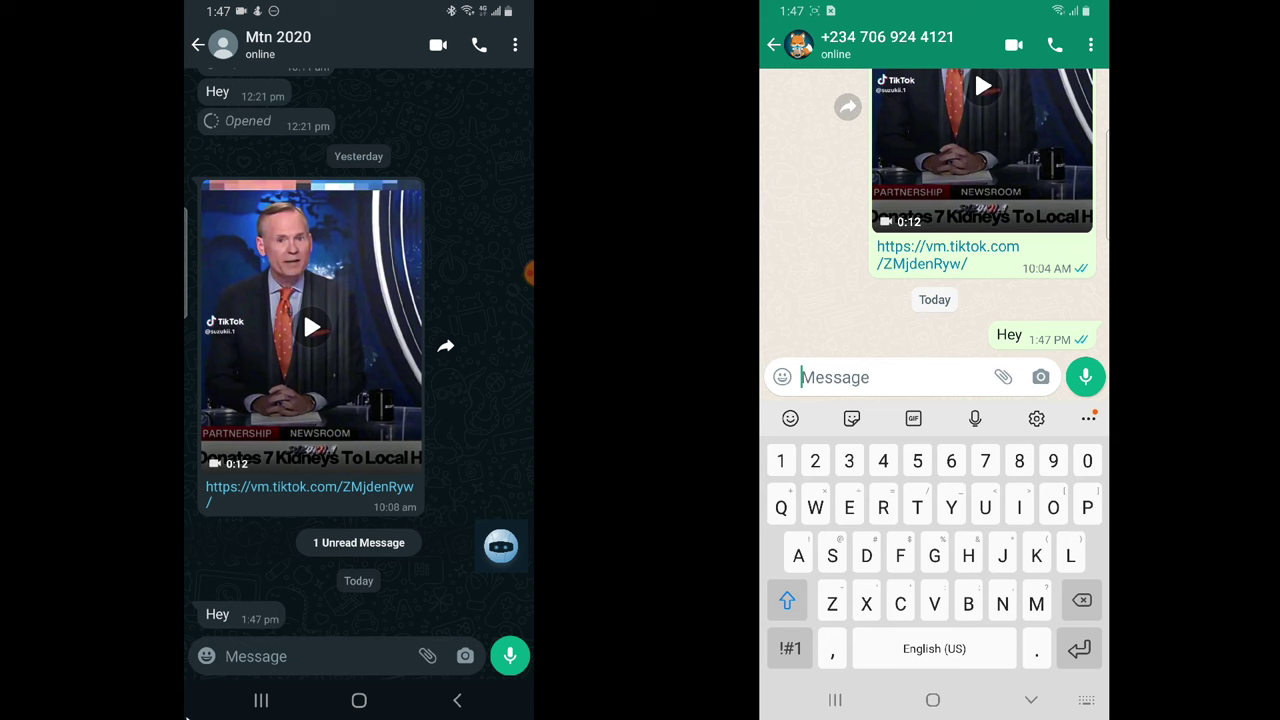
Send the robot picture from the gallery using the light phone's in-chat camera
left_click(1040, 377)
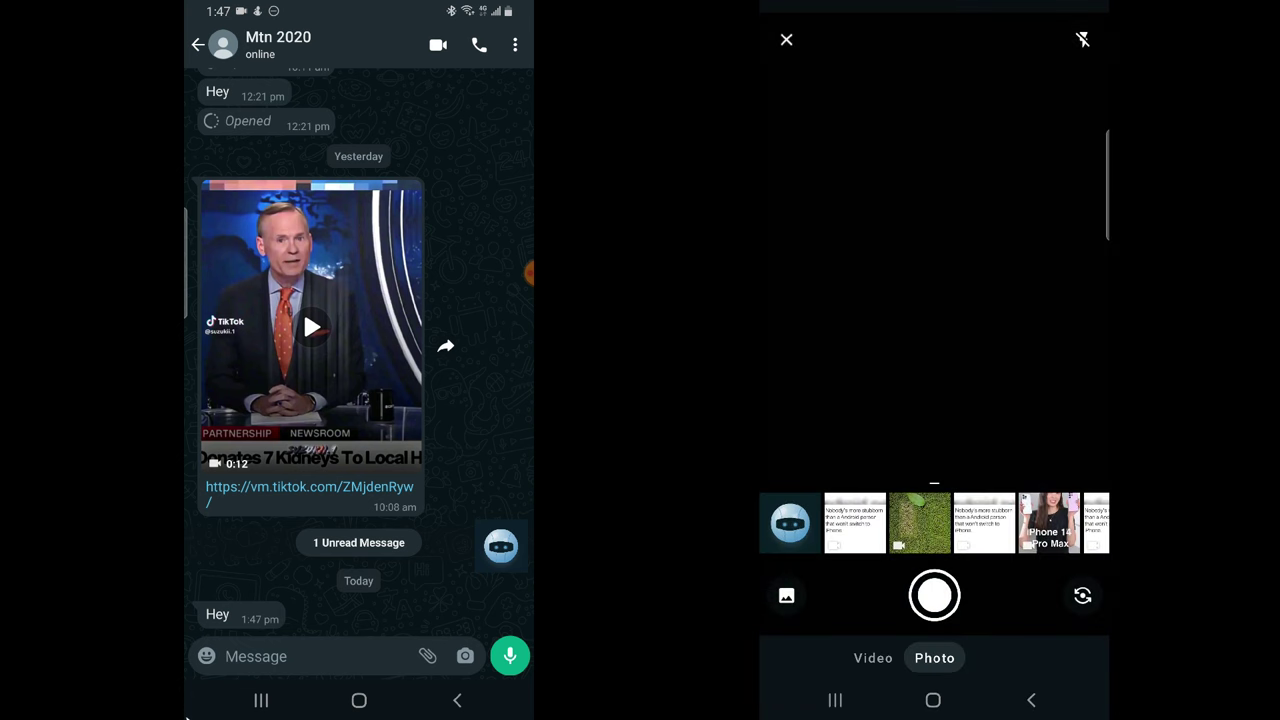
left_click(790, 522)
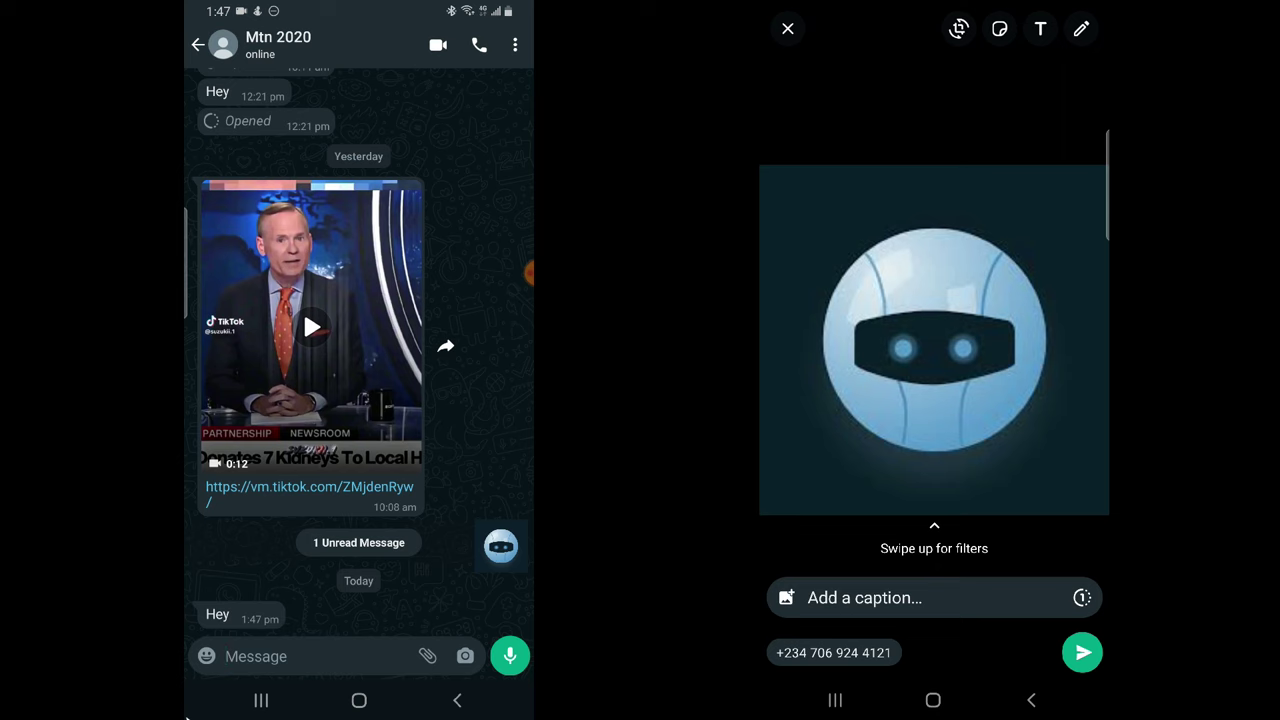
left_click(1082, 652)
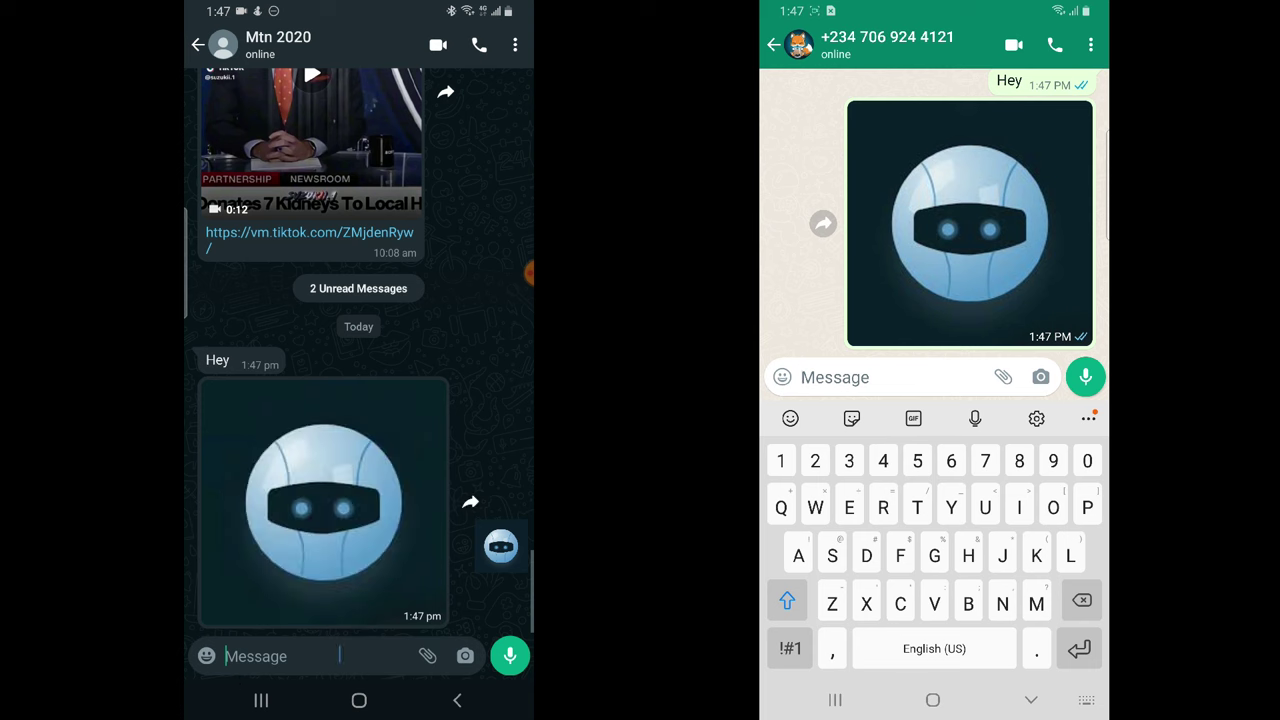
View the received robot image full screen on the dark phone, then select its message
left_click(300, 428)
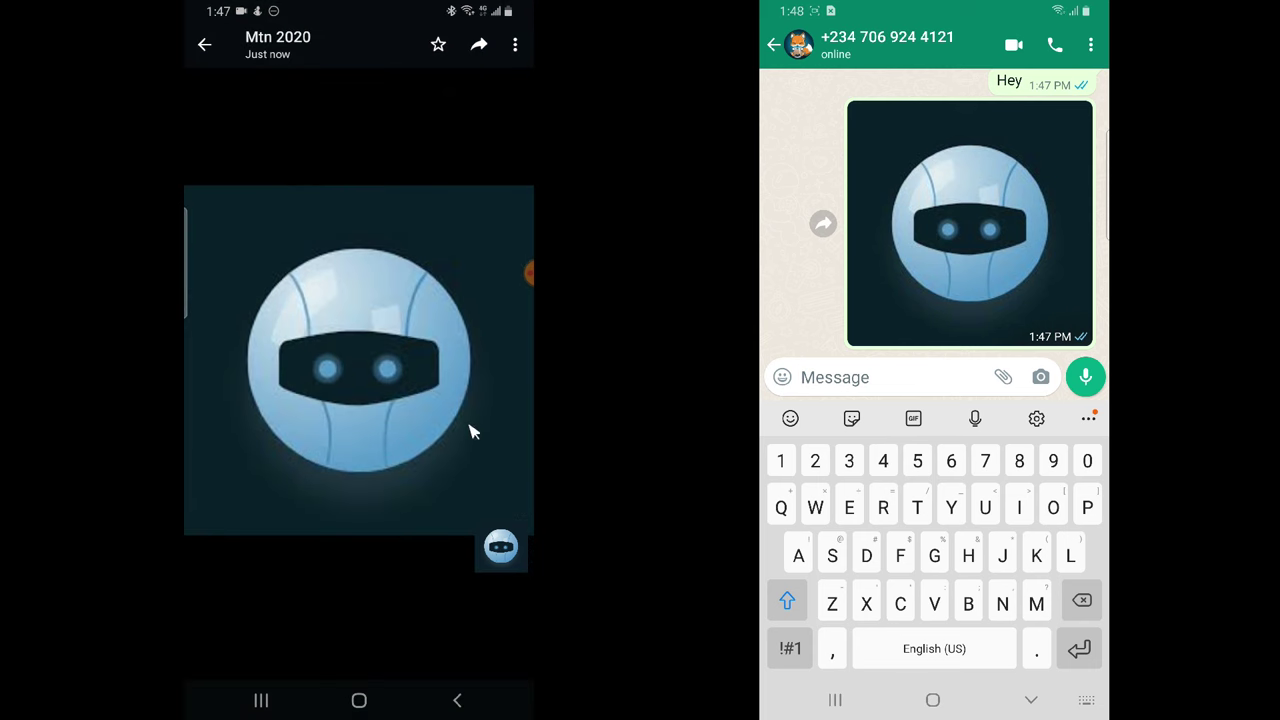
left_click(409, 706)
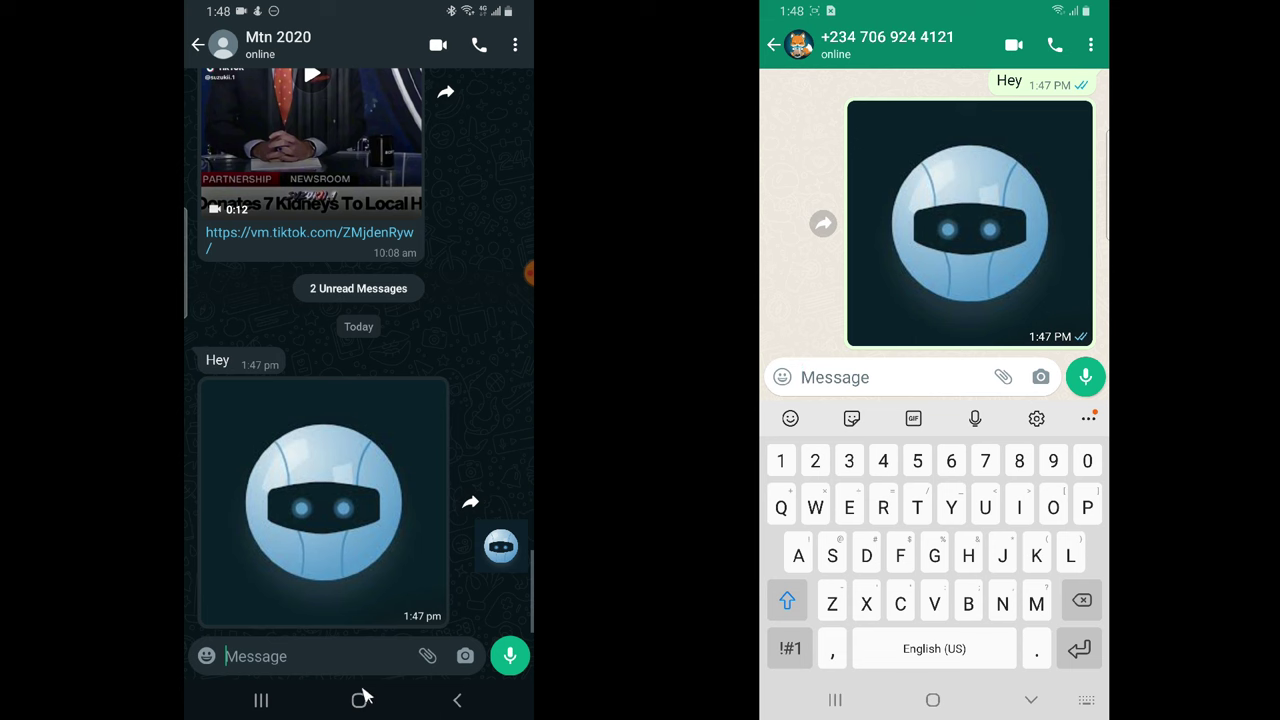
left_click(368, 491)
Delete the received robot image for me on the dark phone and send '...'
left_click(396, 44)
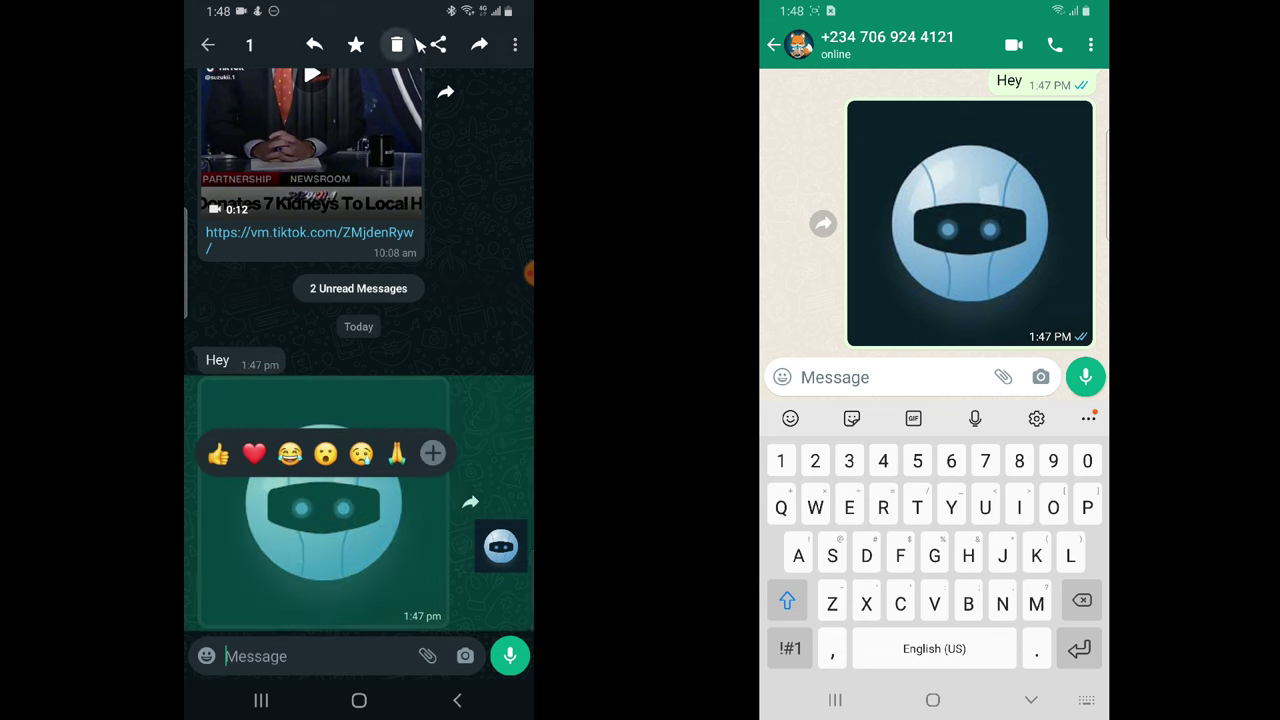
left_click(425, 398)
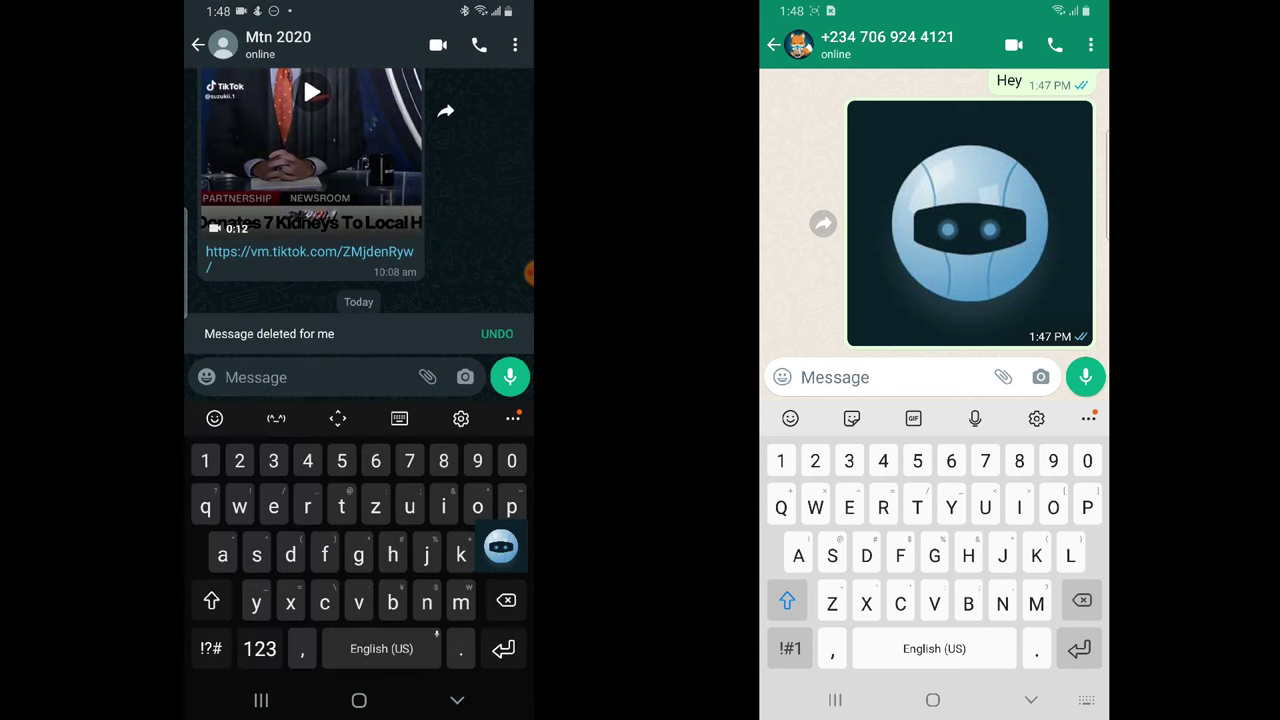
type("....")
key("Return")
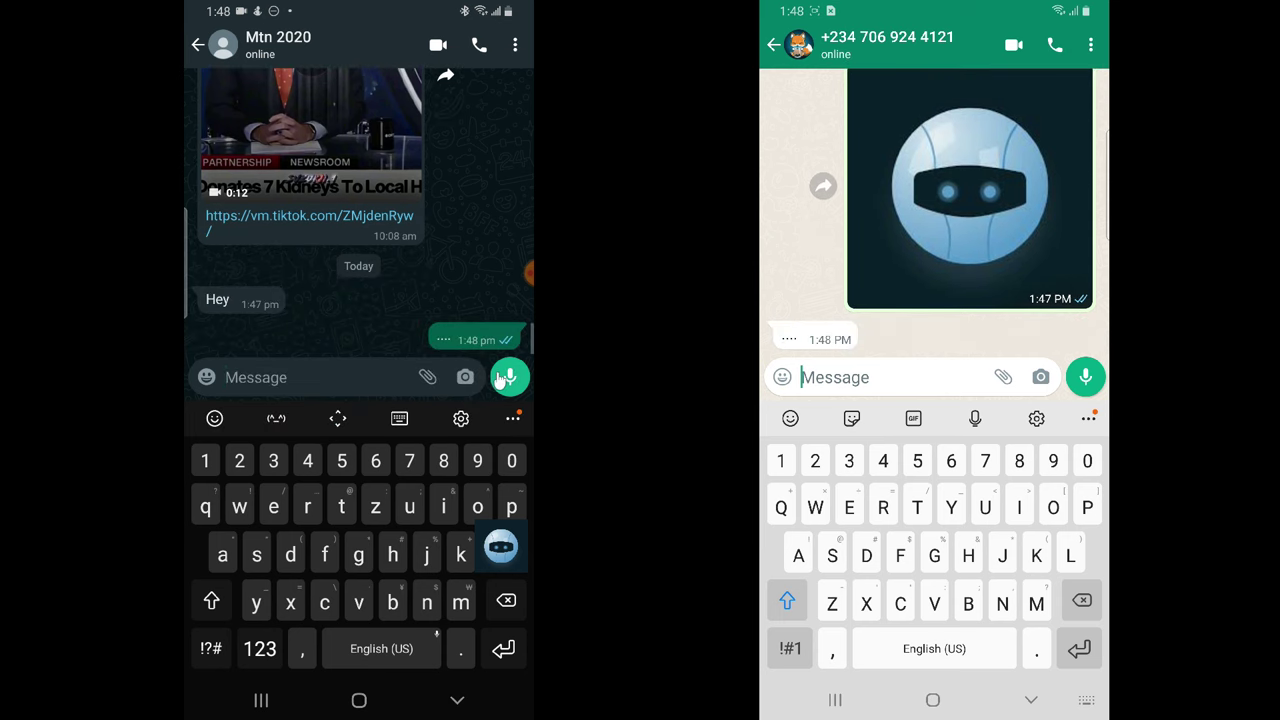
Delete the sent robot image for everyone on the light phone and reopen its camera
left_click(1040, 377)
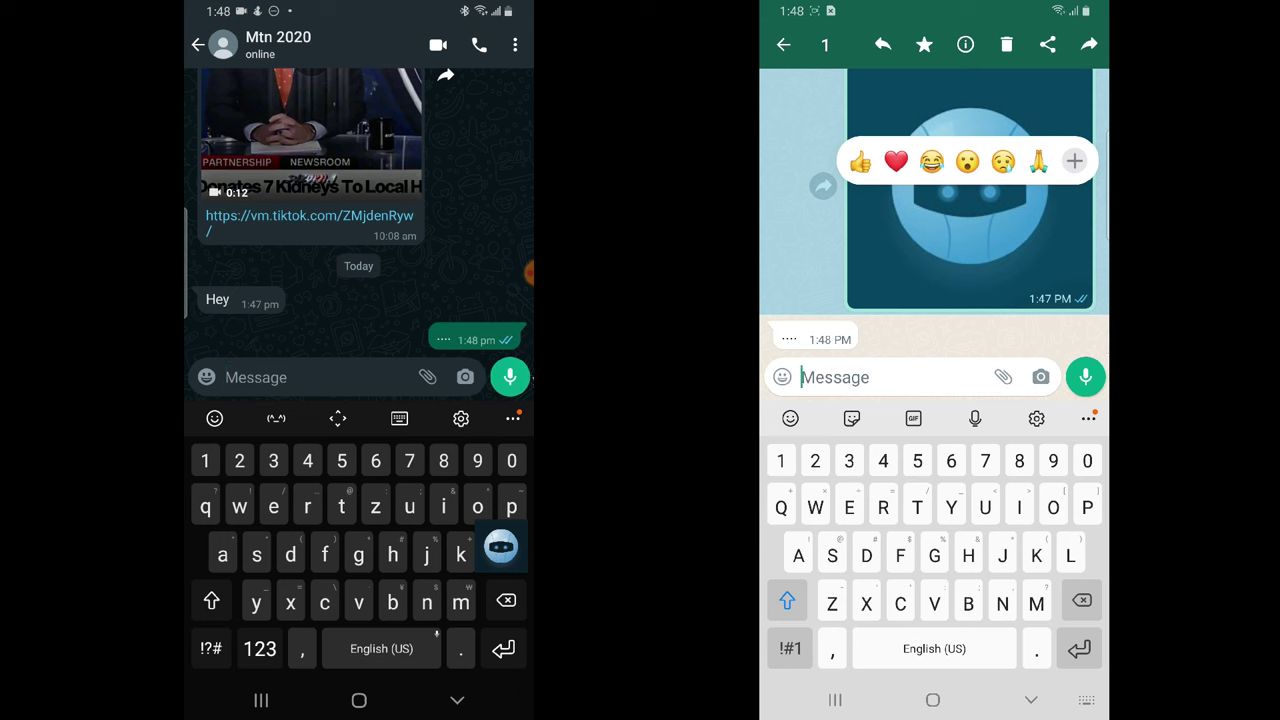
left_click(1006, 44)
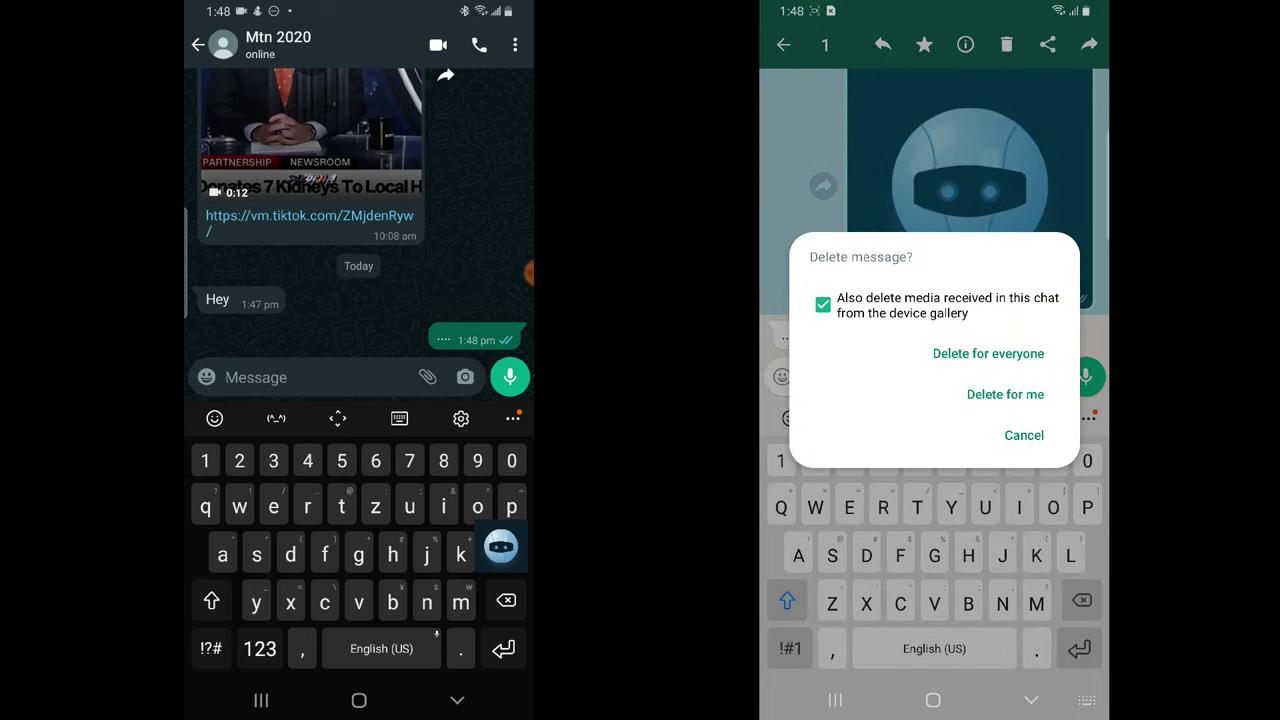
left_click(988, 353)
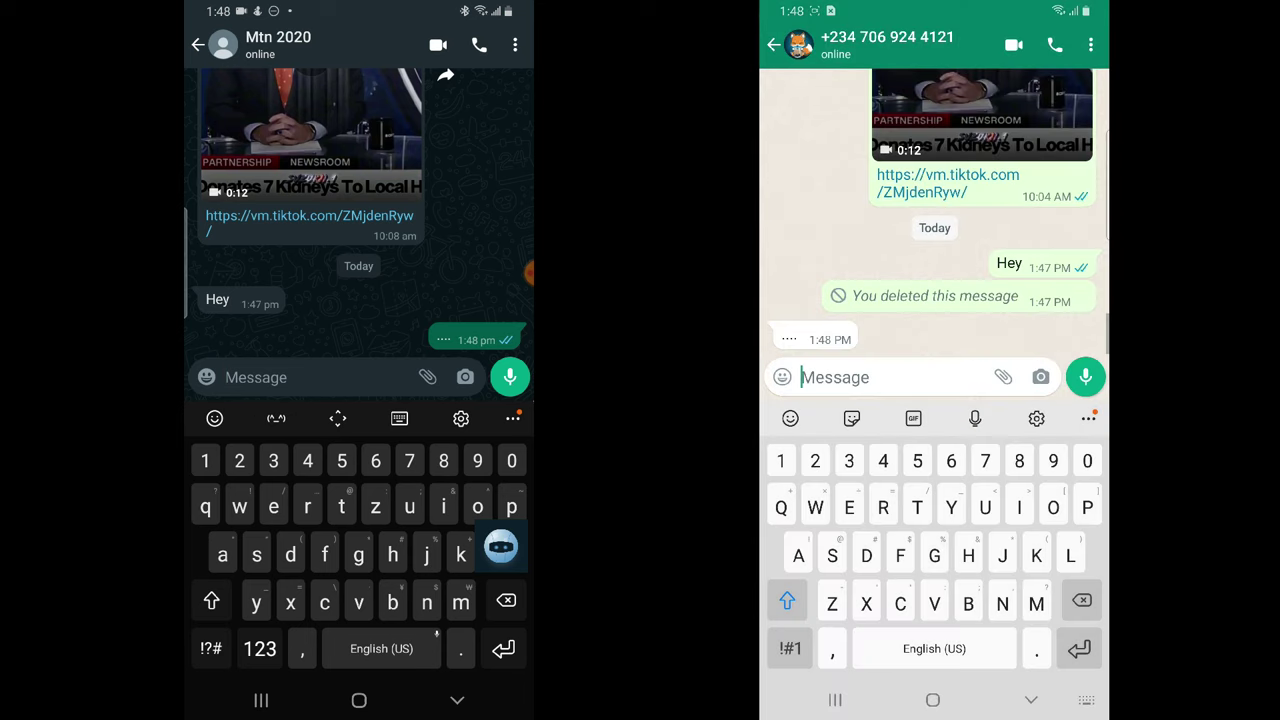
left_click(1040, 377)
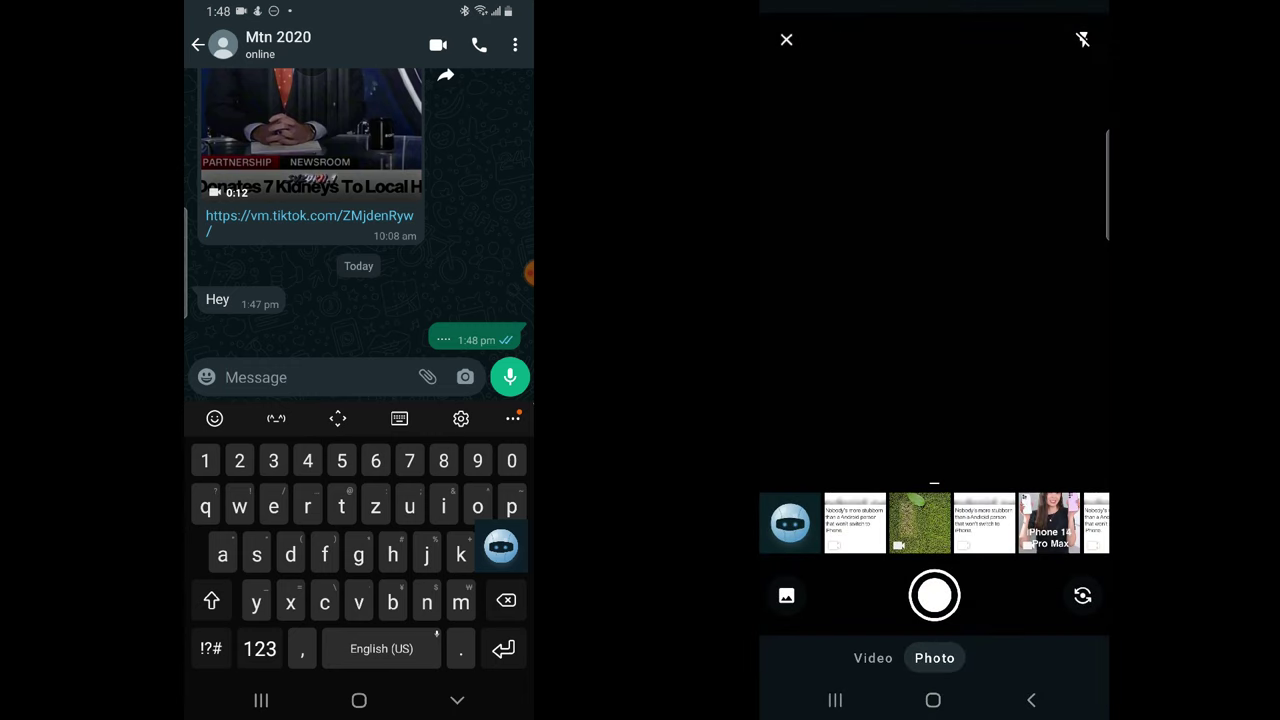
Send the robot picture as a view-once photo and download it on the dark phone
left_click(790, 522)
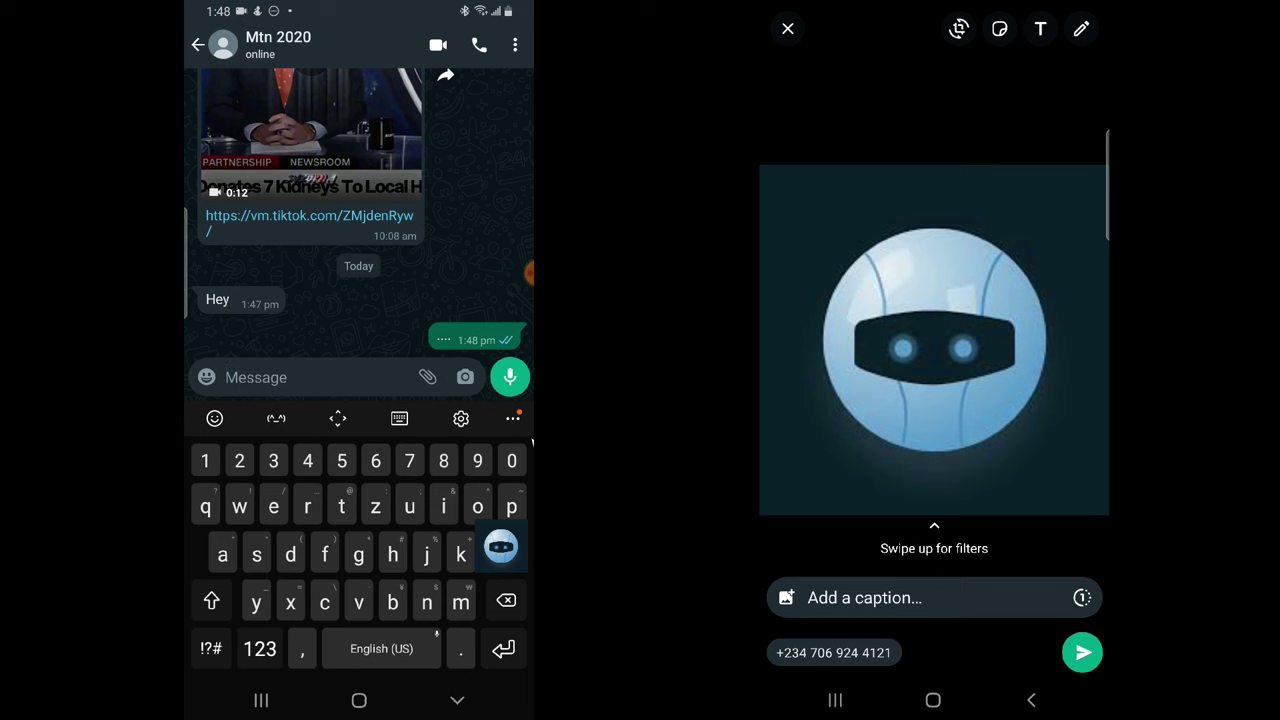
left_click(466, 377)
left_click(477, 366)
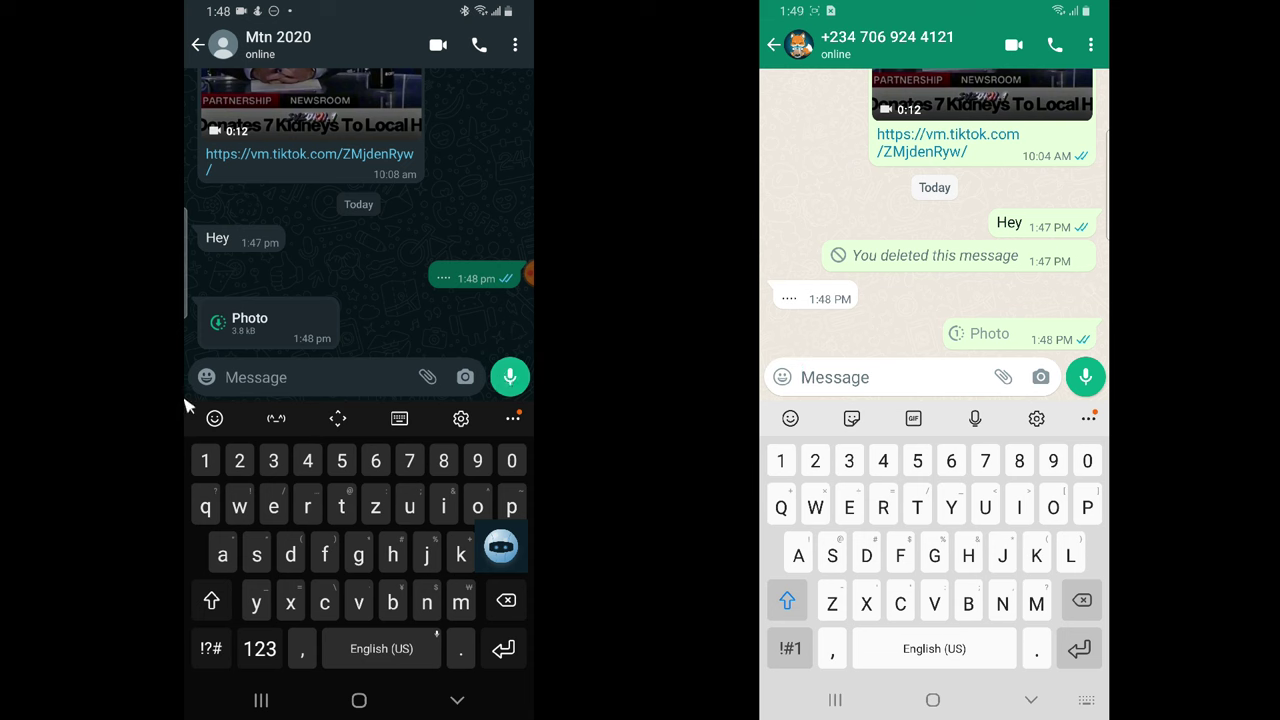
left_click(277, 337)
Open the view-once photo on the dark phone, read and dismiss its explanation, and take a screenshot
left_click(293, 343)
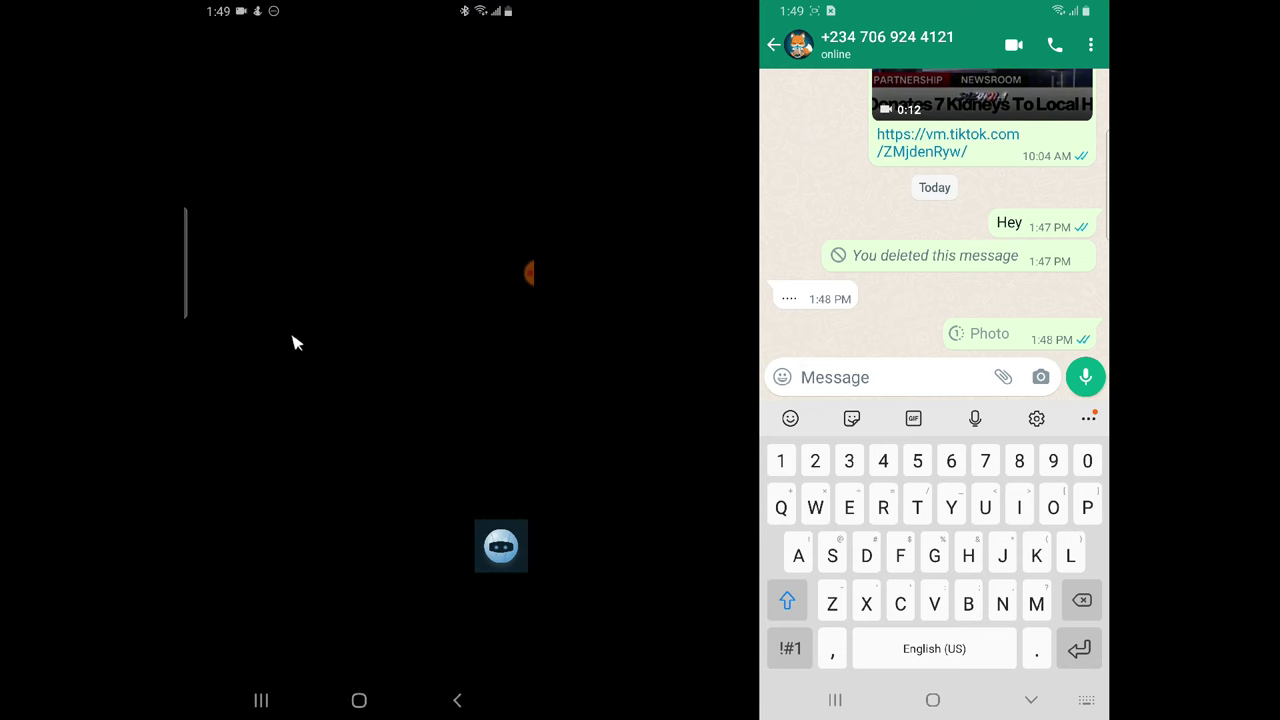
left_click(436, 414)
left_click(500, 55)
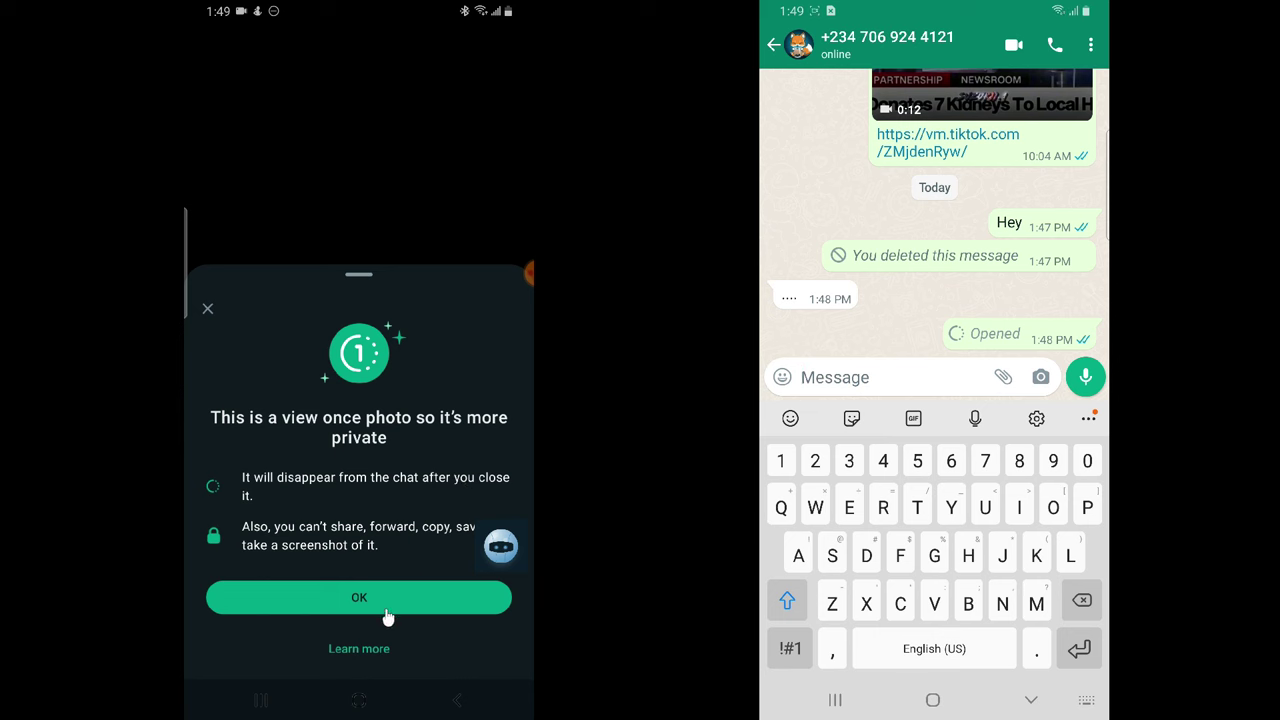
left_click(388, 608)
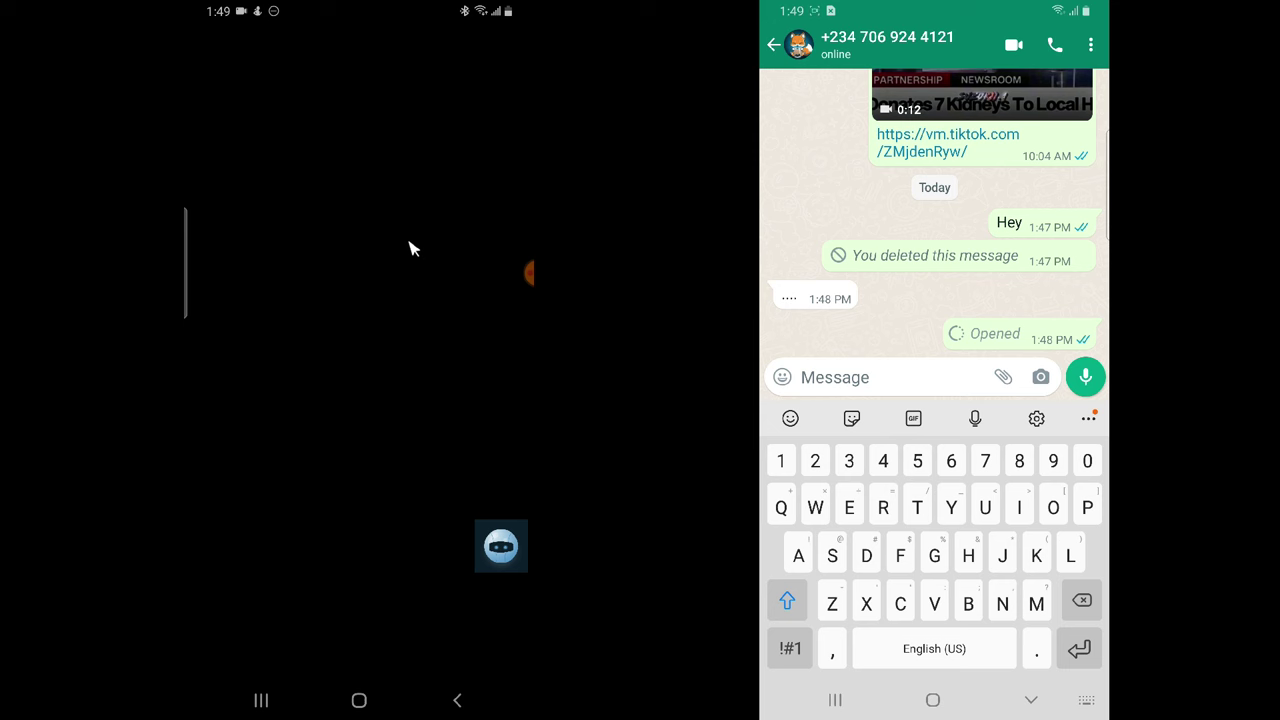
key("Print")
key("Print")
Pull down and close the quick settings panel, then go back to the Mtn 2020 chat
left_click(528, 278)
left_click(497, 411)
left_click_drag(375, 8, 410, 45)
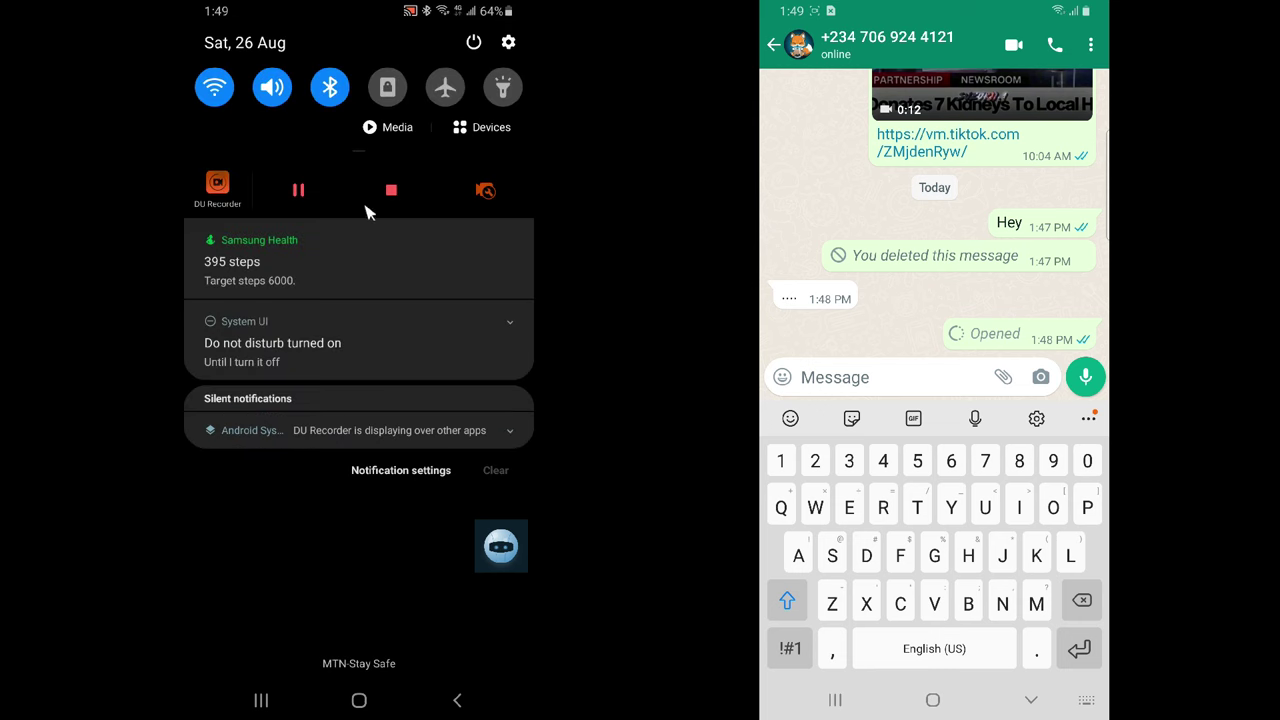
left_click_drag(366, 212, 458, 340)
left_click_drag(371, 586, 458, 72)
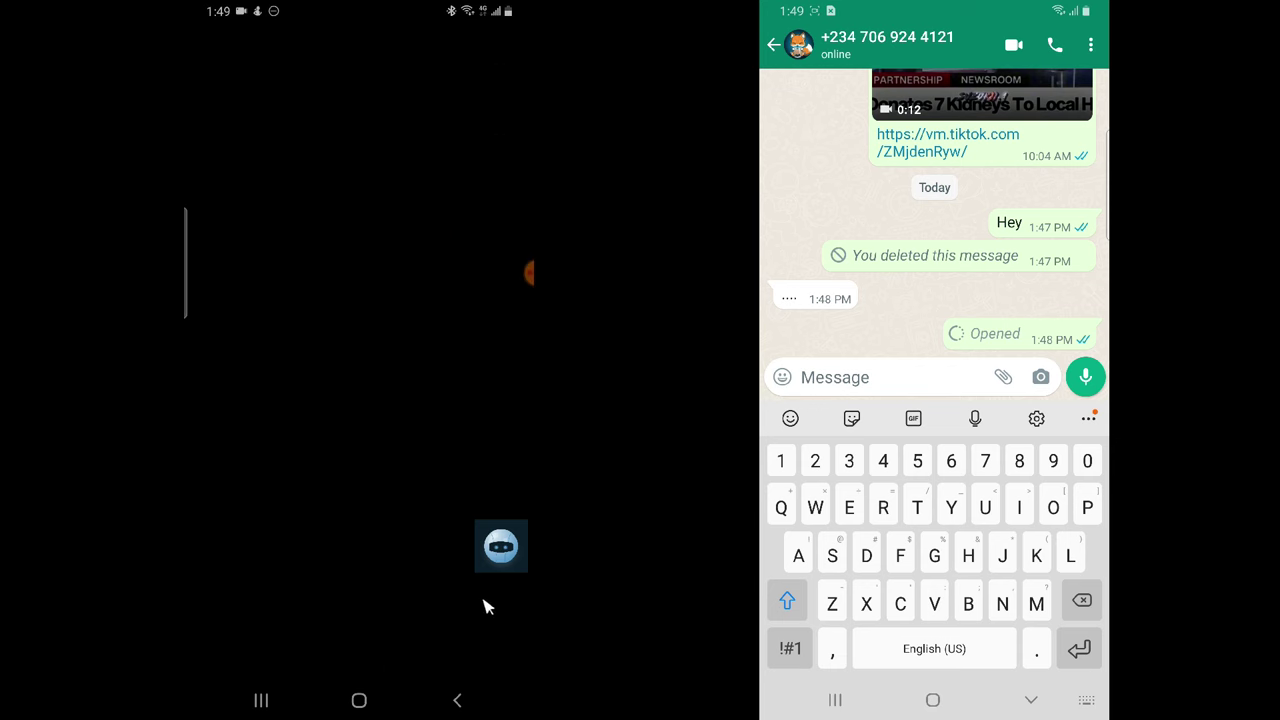
left_click(452, 702)
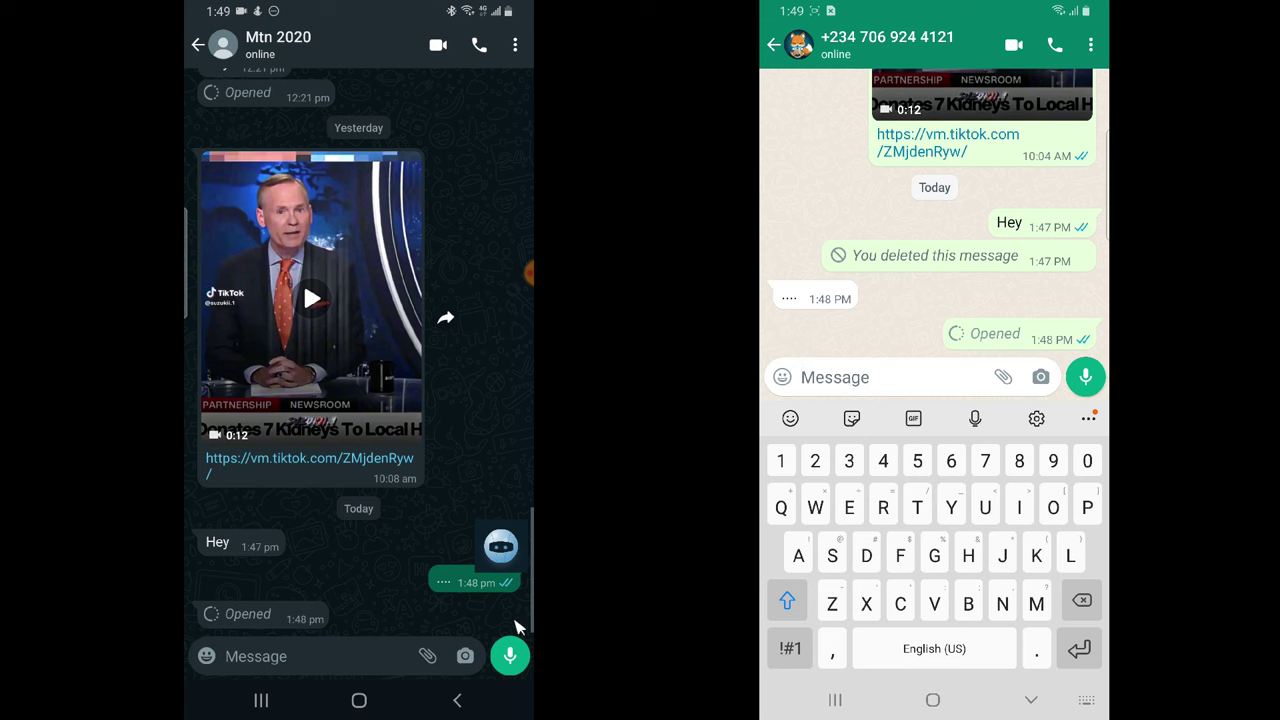
Launch Virtual Master on the right phone to check the Android 7.1.2_1 VM, then return home
left_click(285, 620)
left_click(933, 700)
left_click_drag(933, 550, 933, 250)
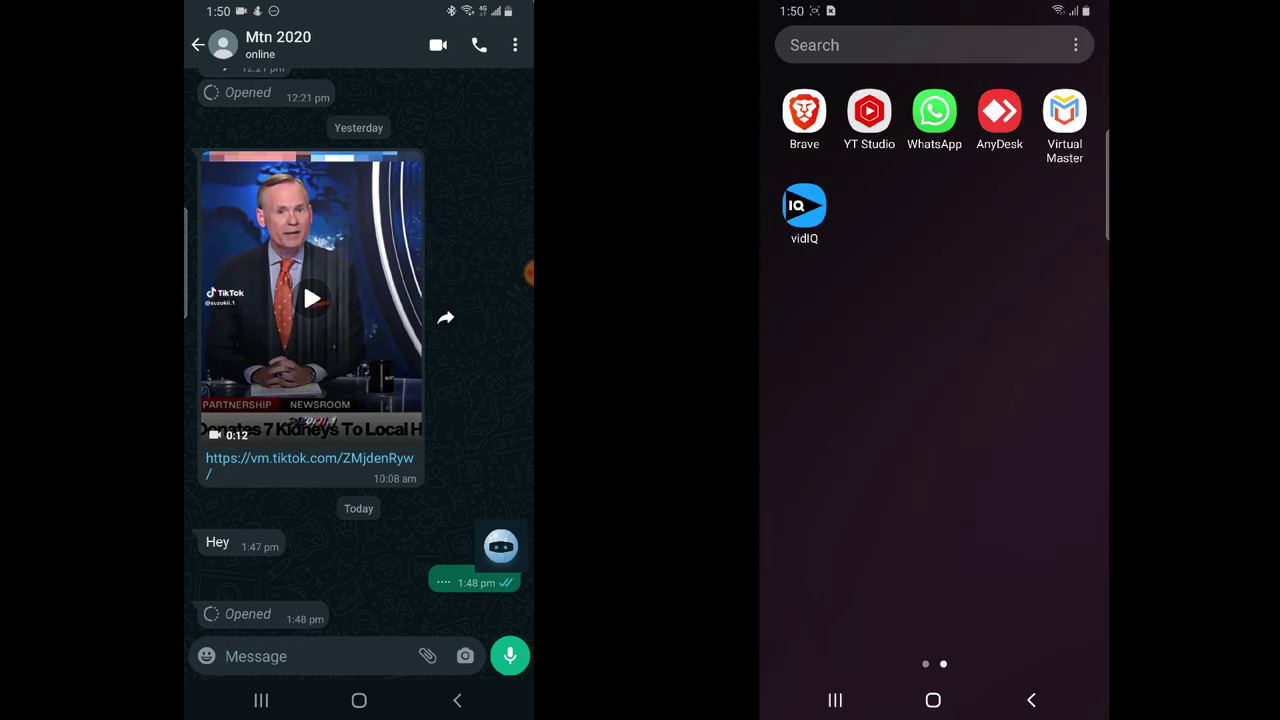
left_click(1064, 111)
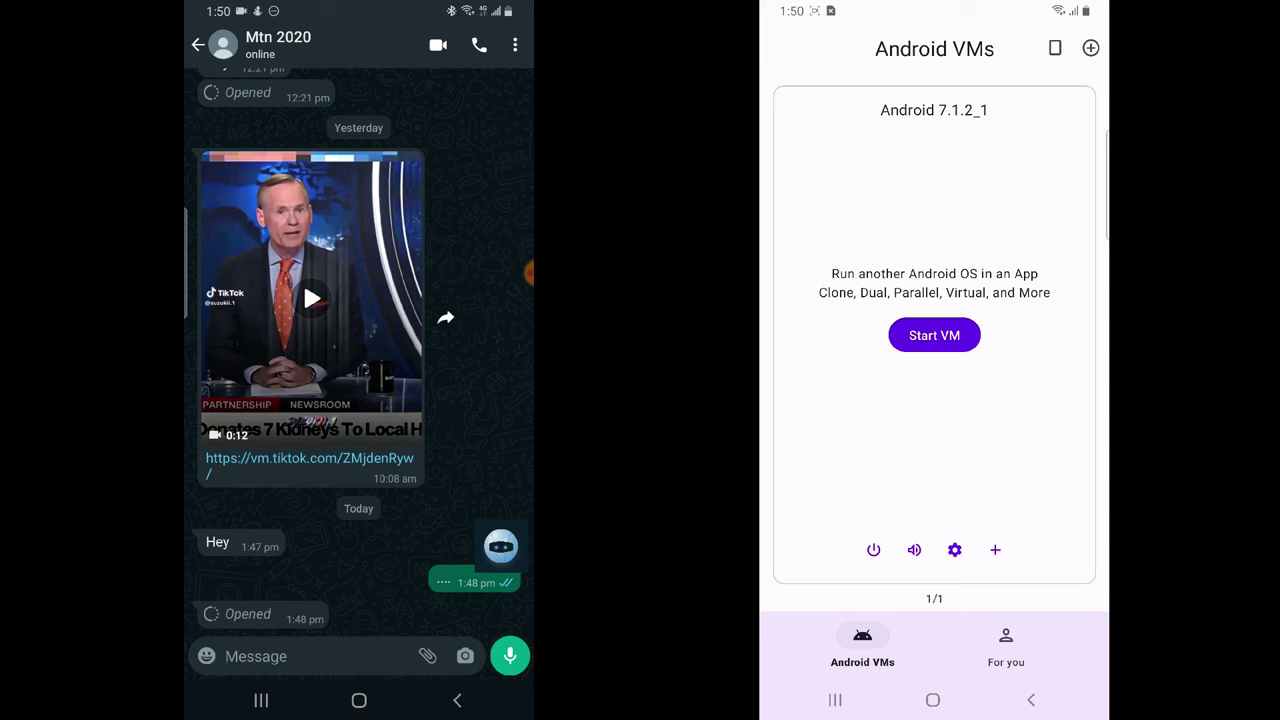
left_click(932, 700)
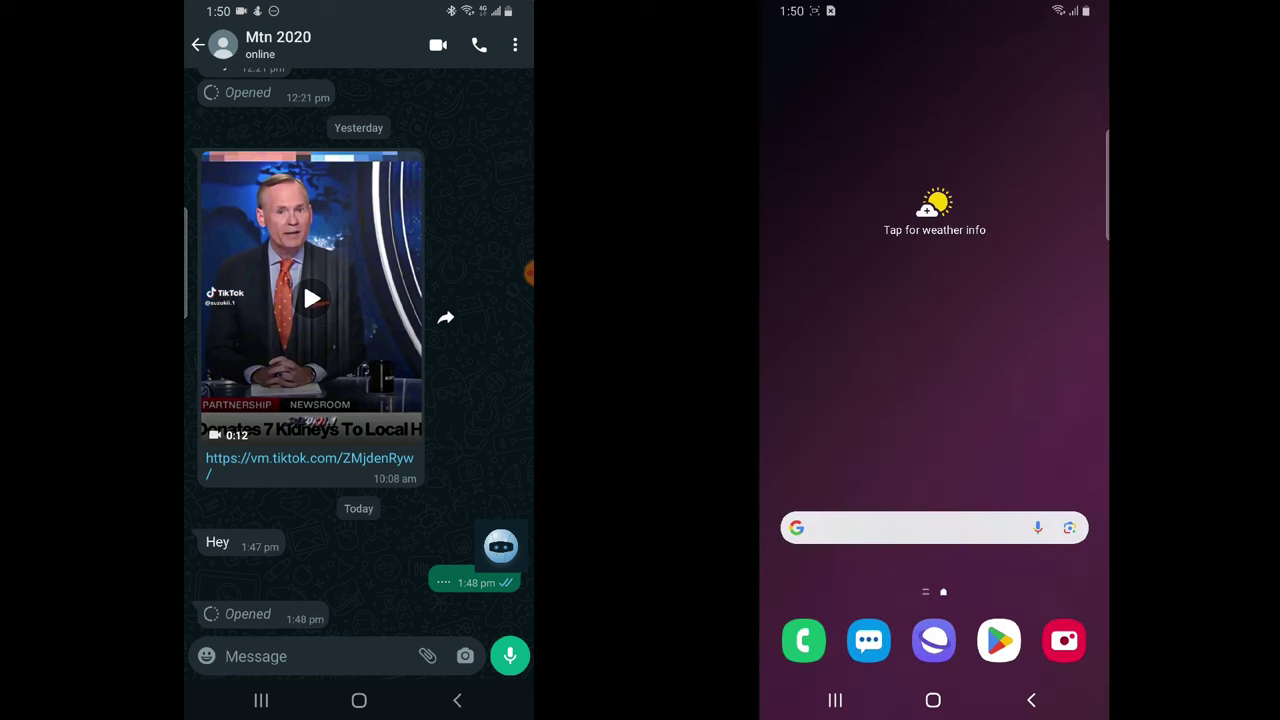
Launch the Play Store on both the right and left phones
left_click(998, 640)
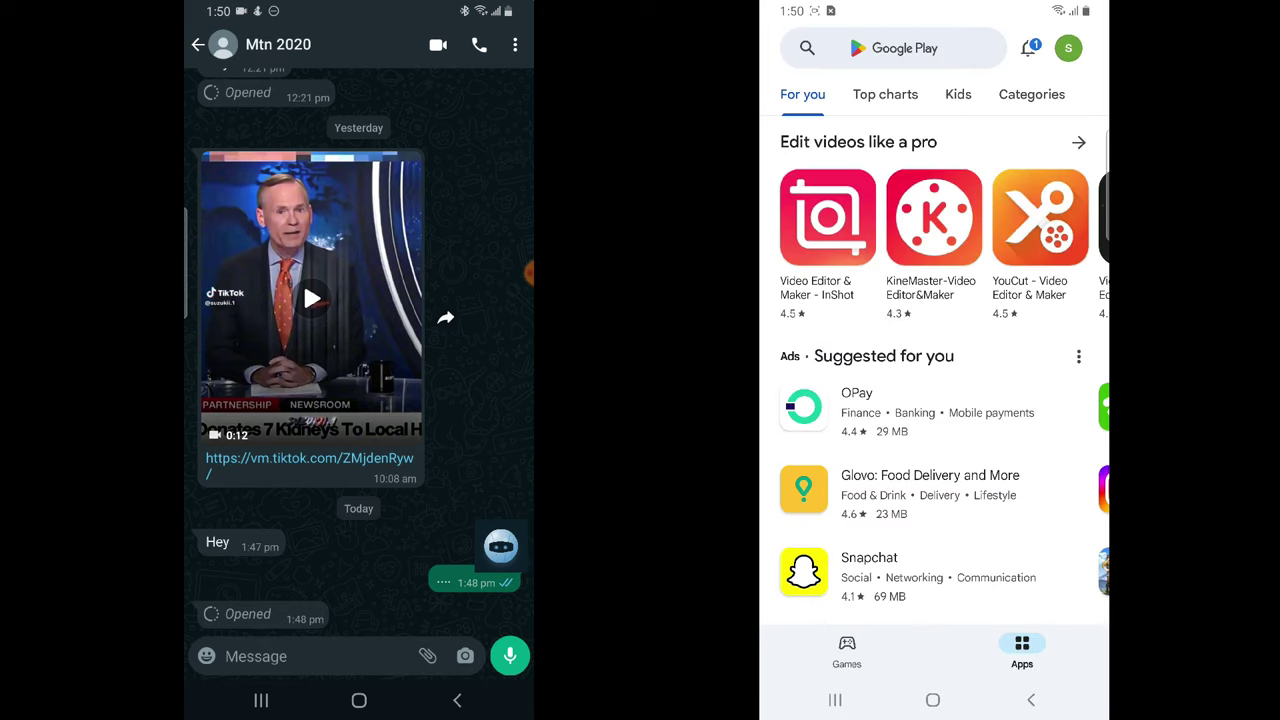
left_click(359, 700)
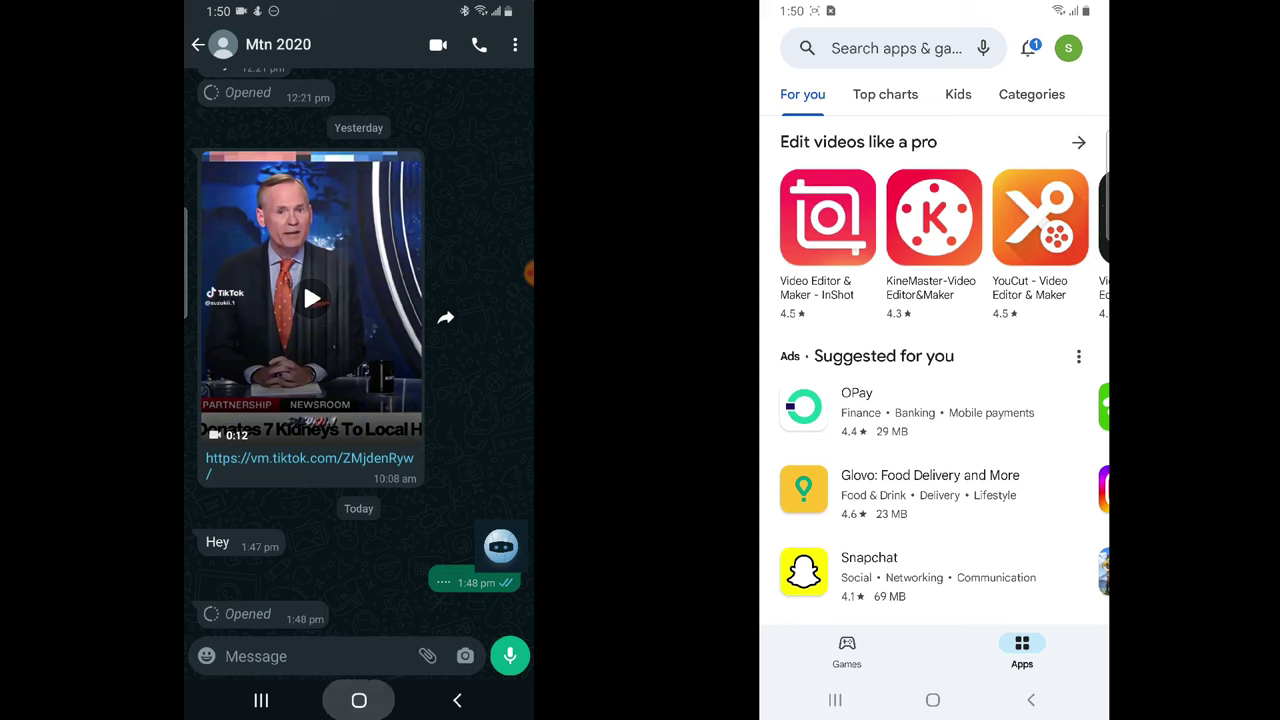
mouse_move(359, 480)
left_mouse_down()
mouse_move(359, 200)
mouse_move(359, 480)
left_mouse_up()
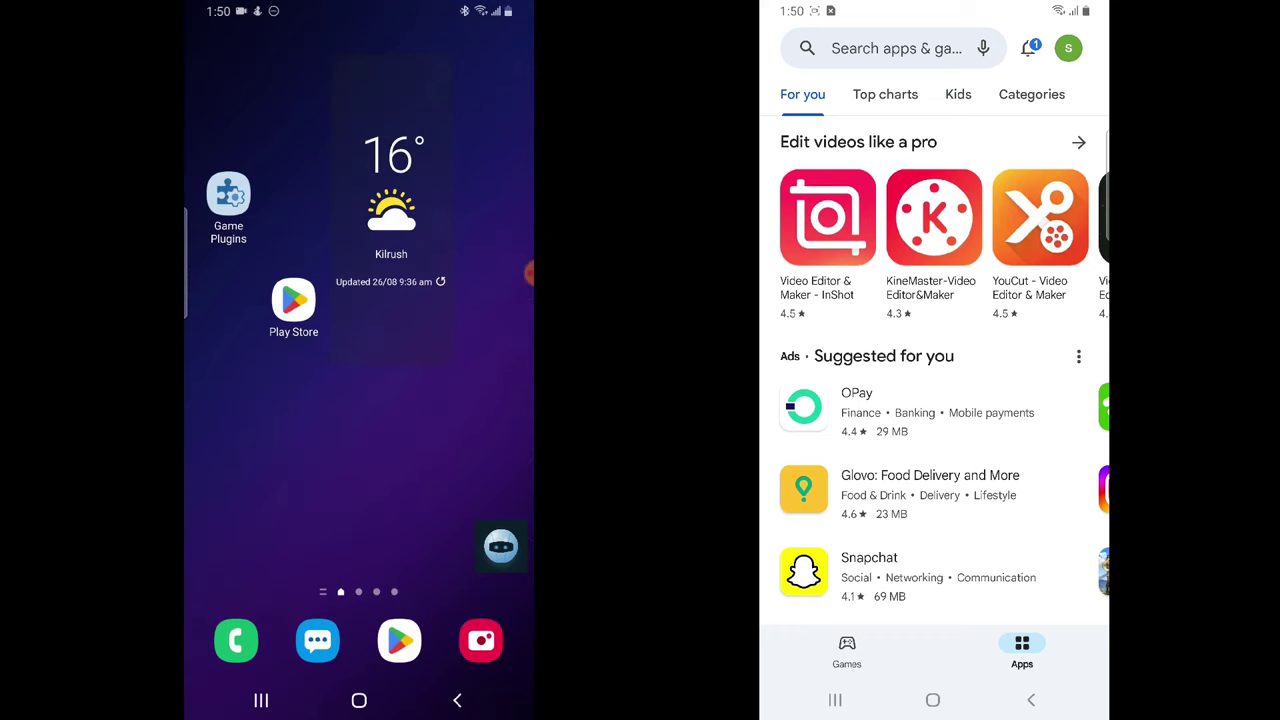
left_click(293, 300)
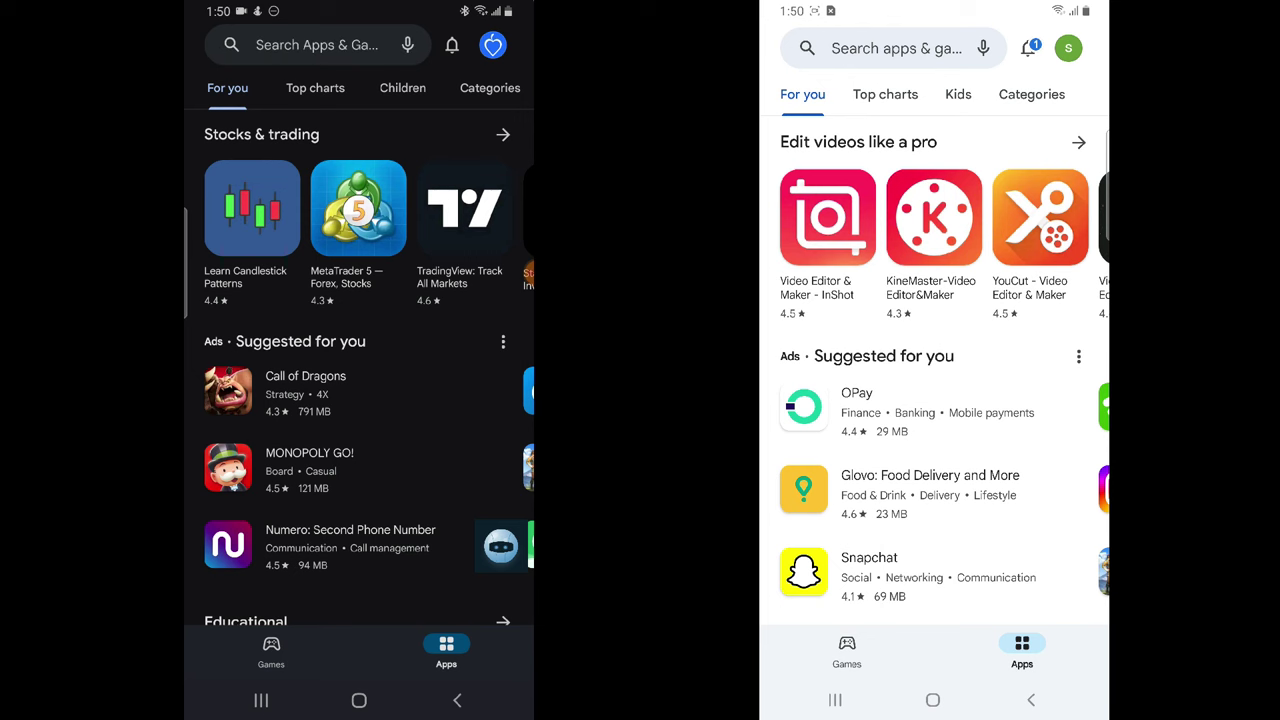
Search the Play Store for 'virtual android' and open the Virtual Master - Android Clone listing
left_click(318, 44)
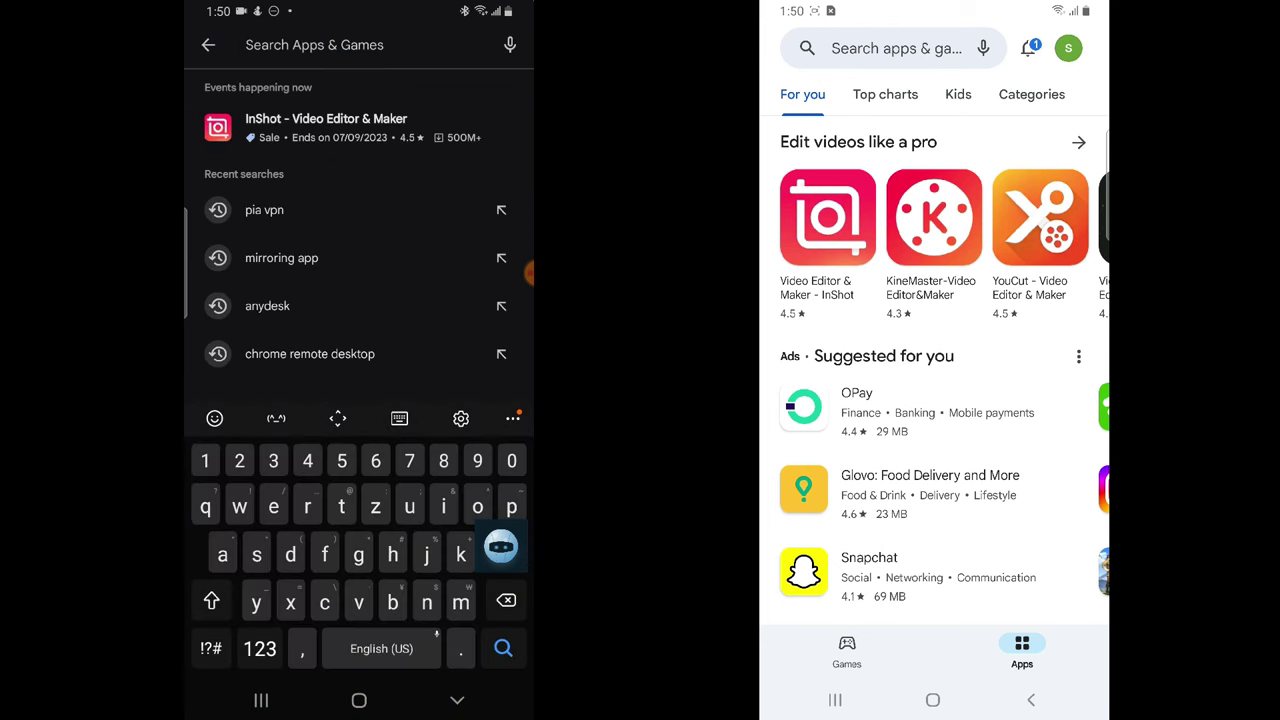
type("a")
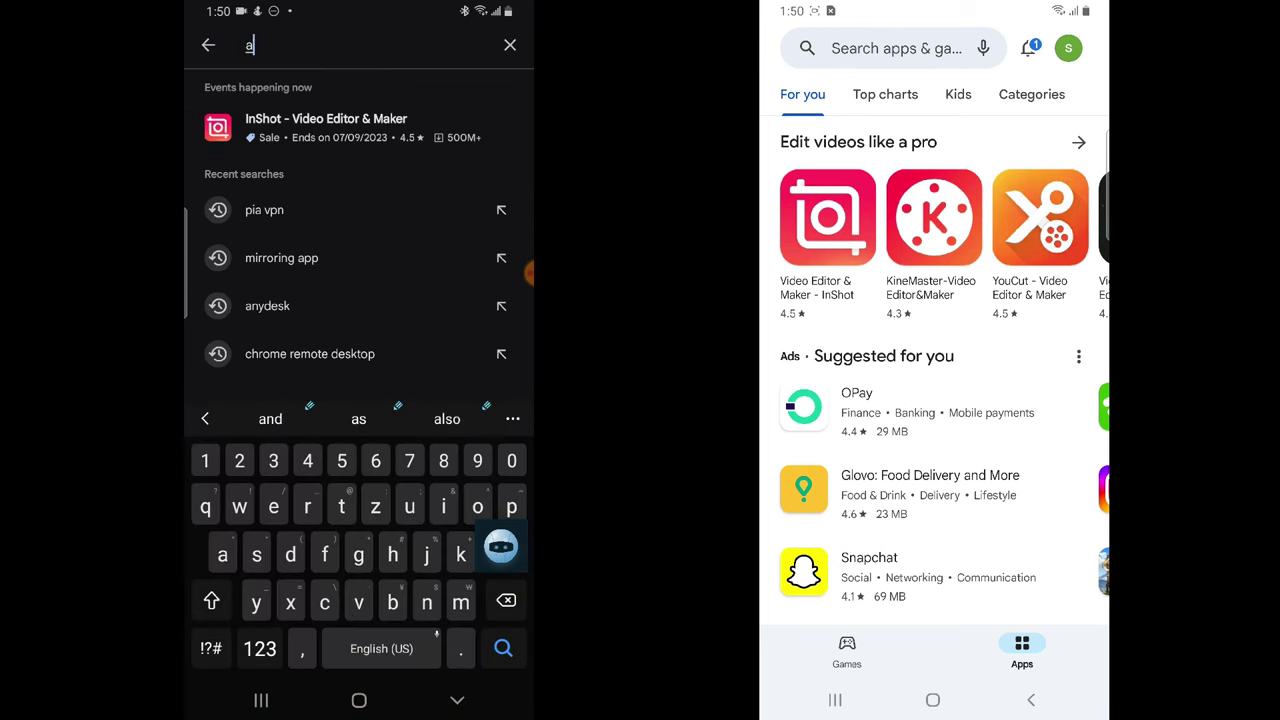
key("BackSpace")
type("virt")
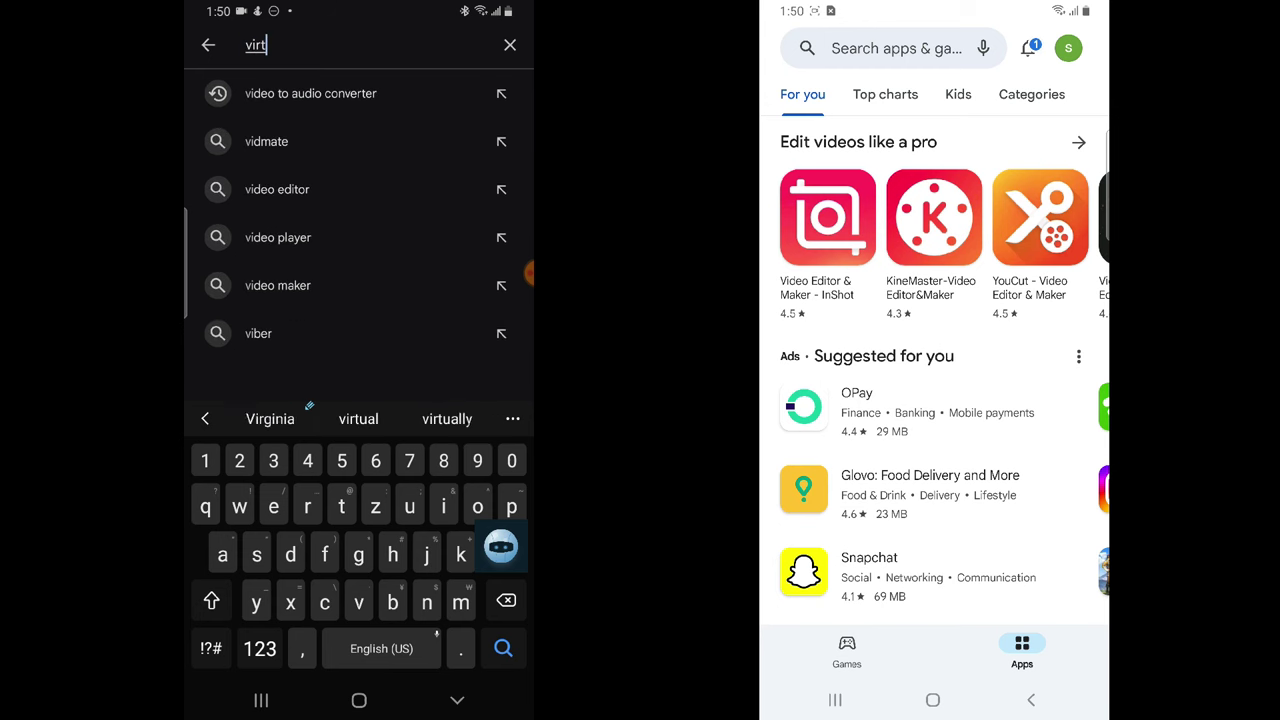
type("ual a")
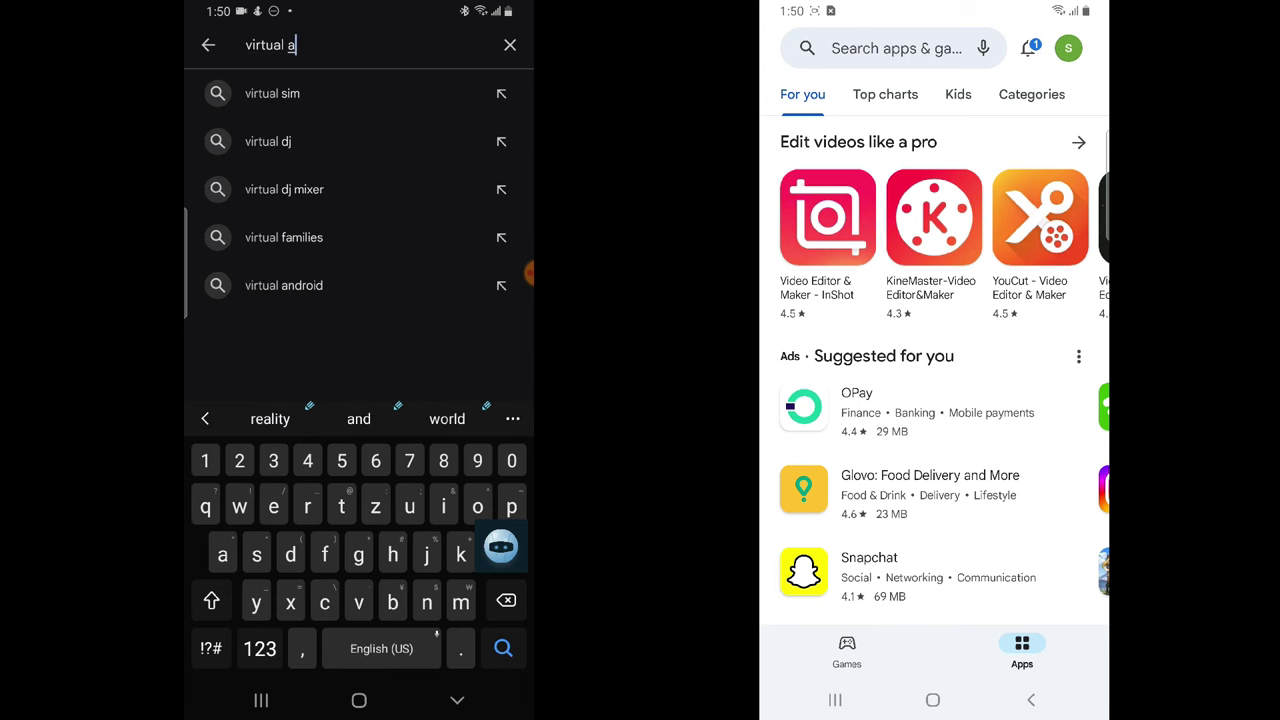
type("ndroid")
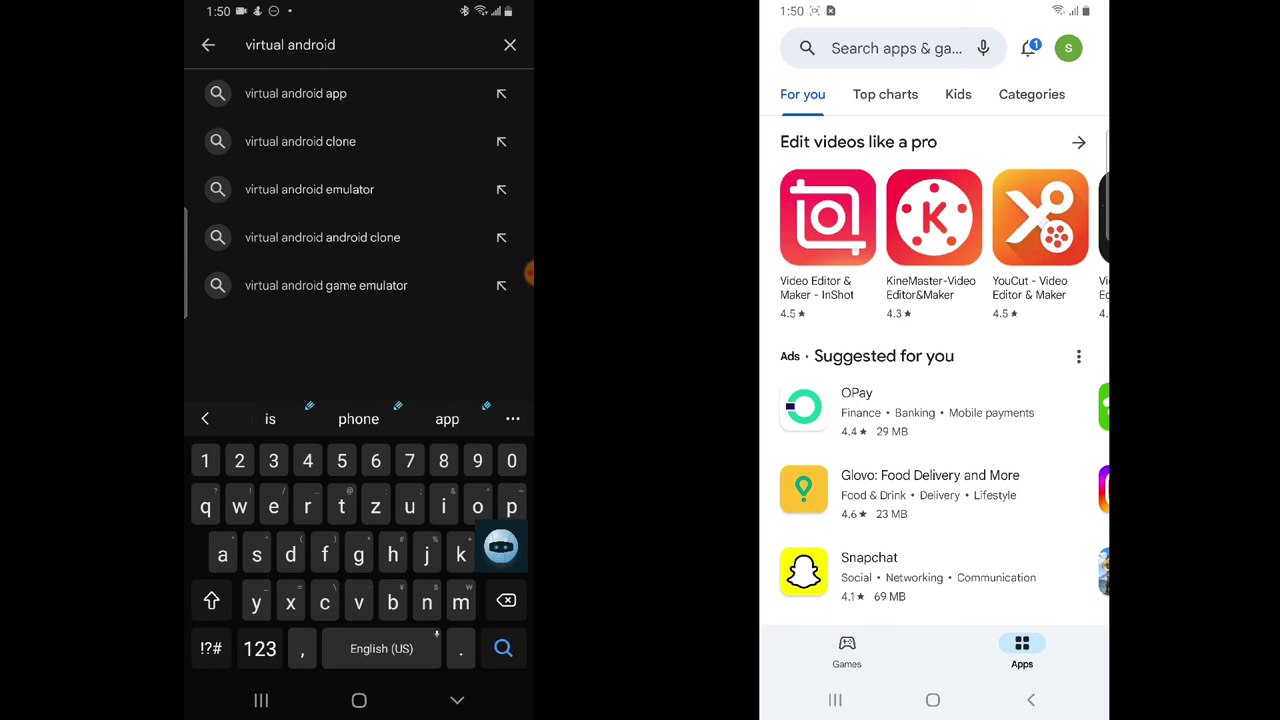
left_click(296, 93)
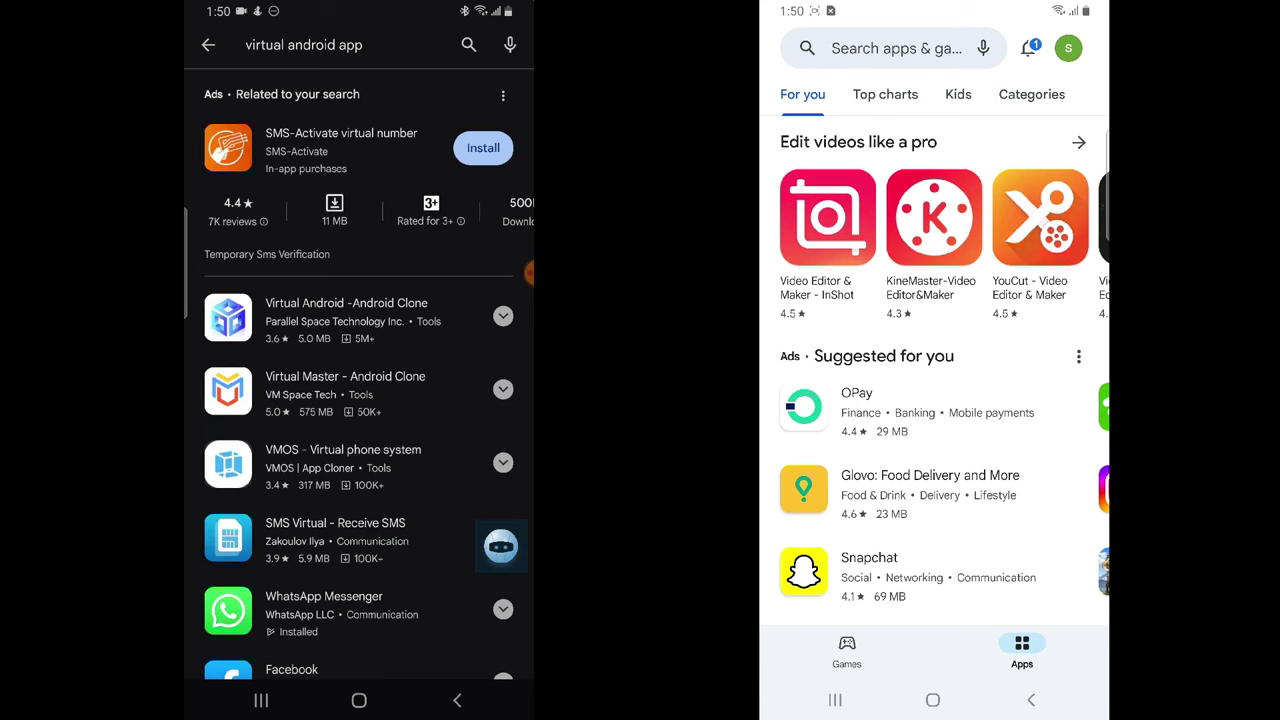
left_click(345, 389)
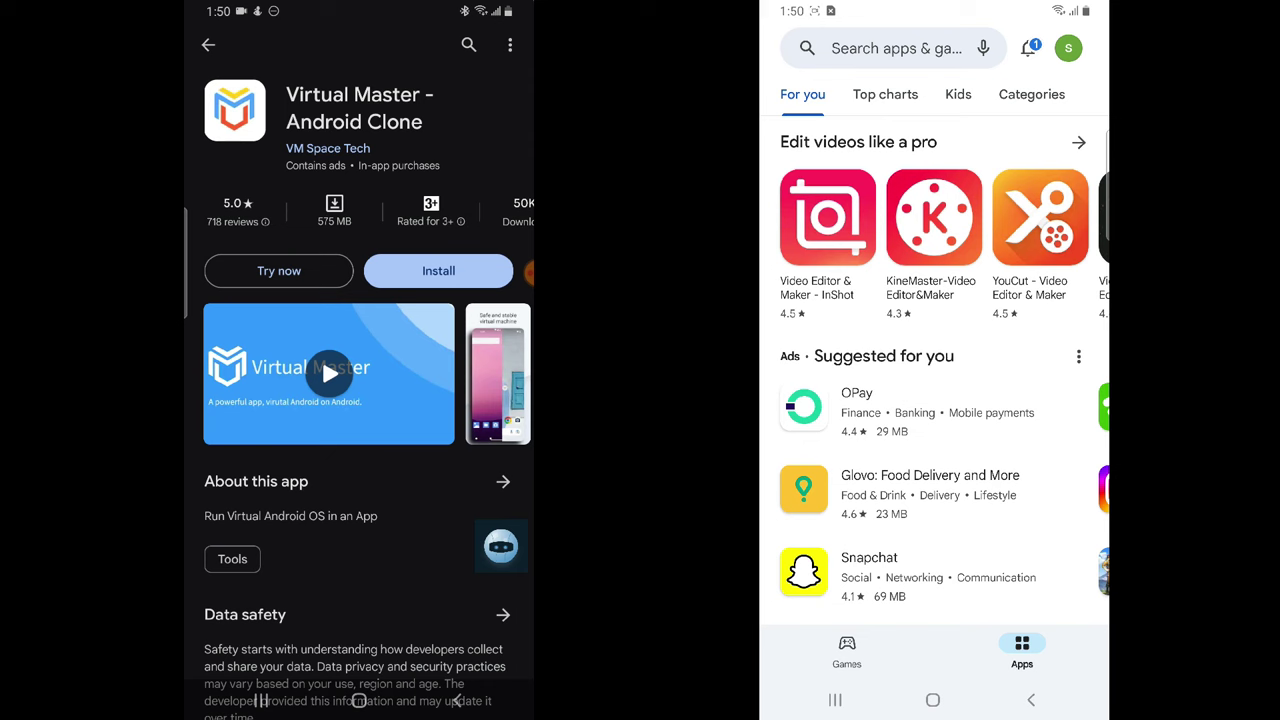
Install Virtual Master - Android Clone (575 MB, rated 5.0) on the dark phone
left_click(438, 270)
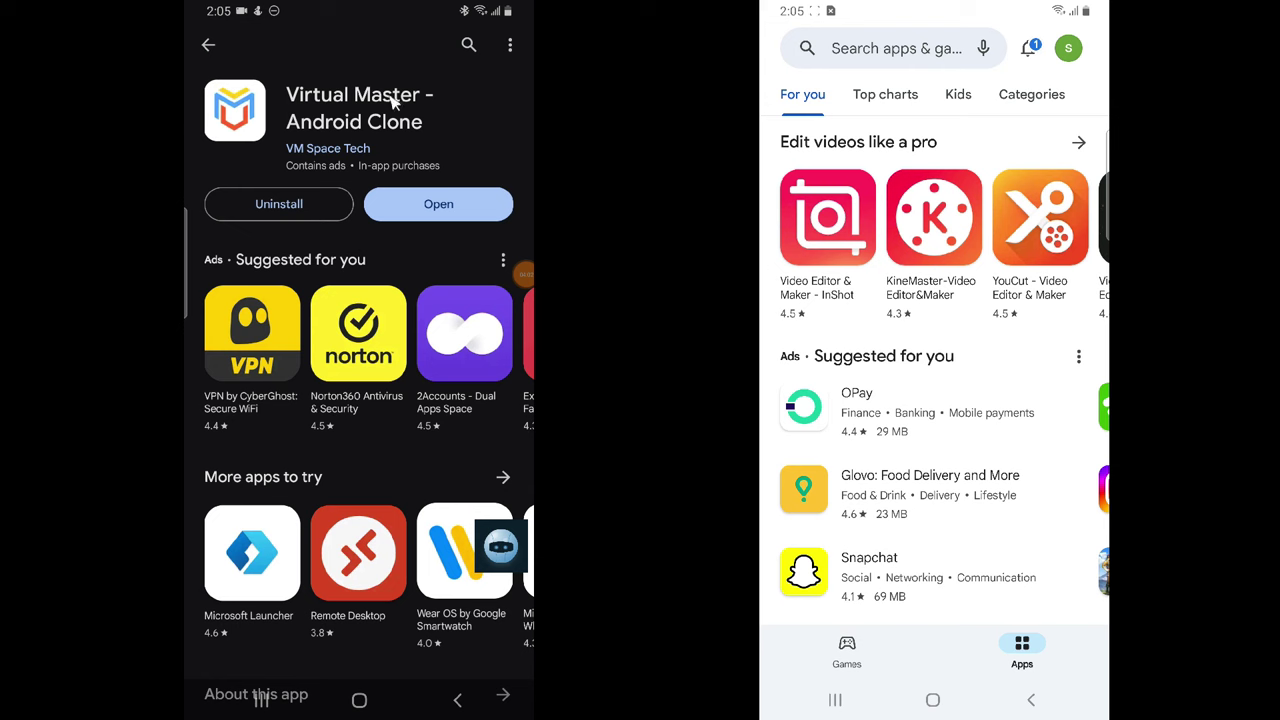
Launch Virtual Master from its Play Store page and agree to its Privacy Notice
left_click(447, 212)
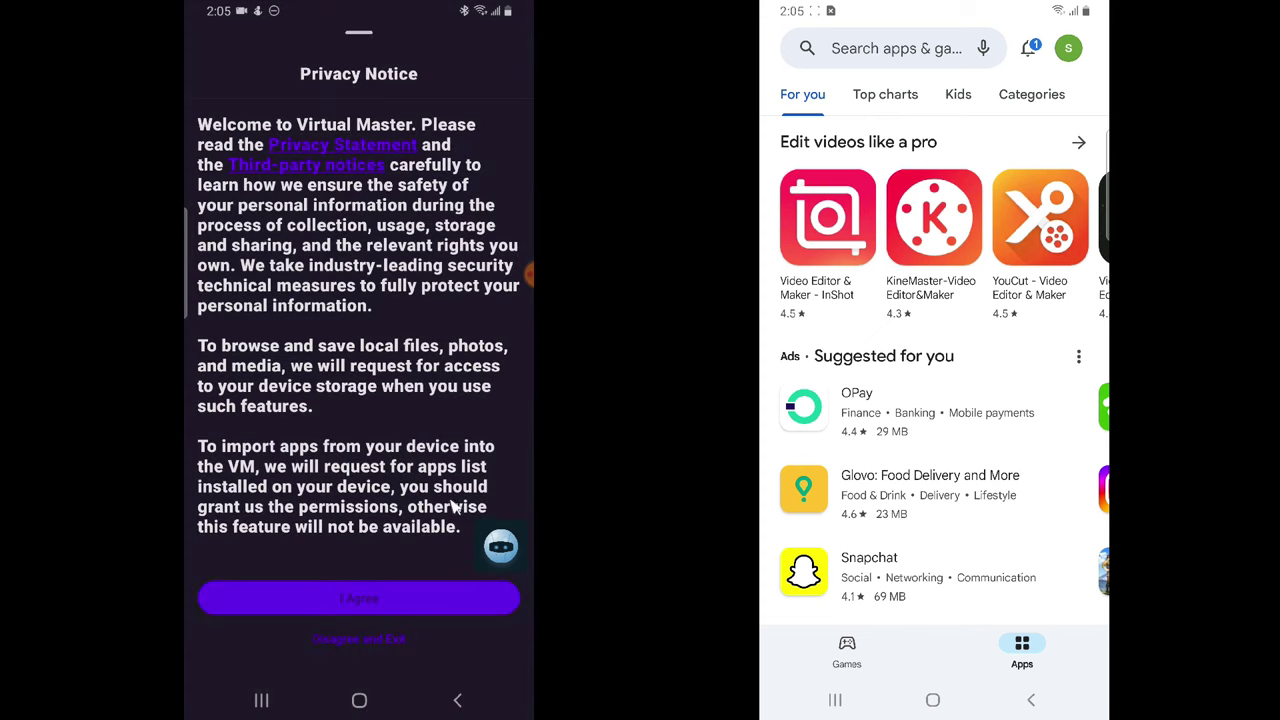
scroll(425, 520, "down", 5)
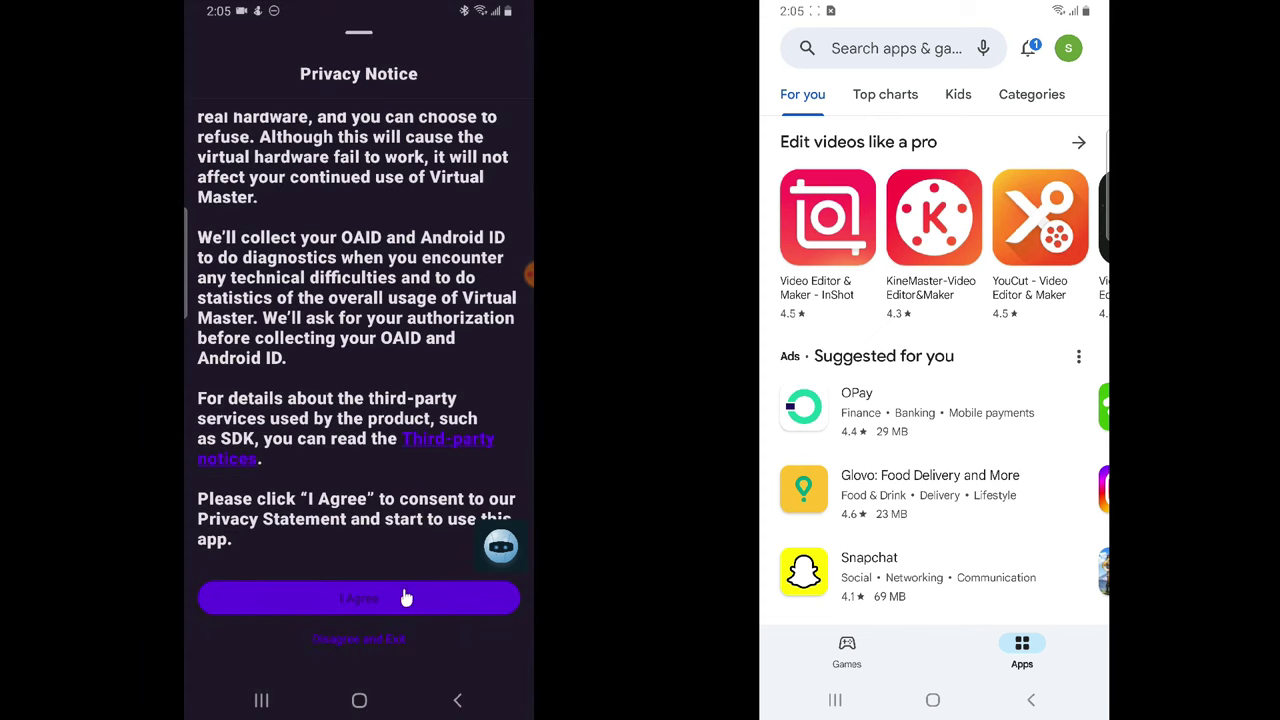
scroll(420, 398, "up", 5)
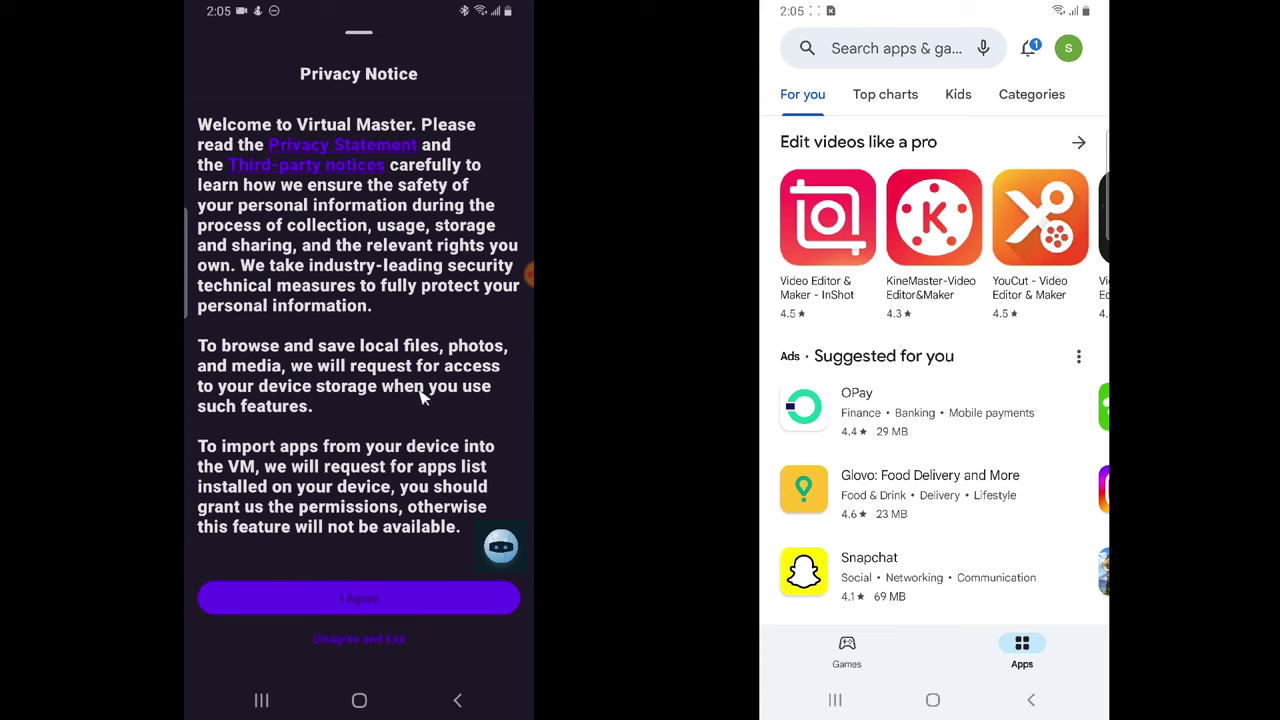
left_click(413, 600)
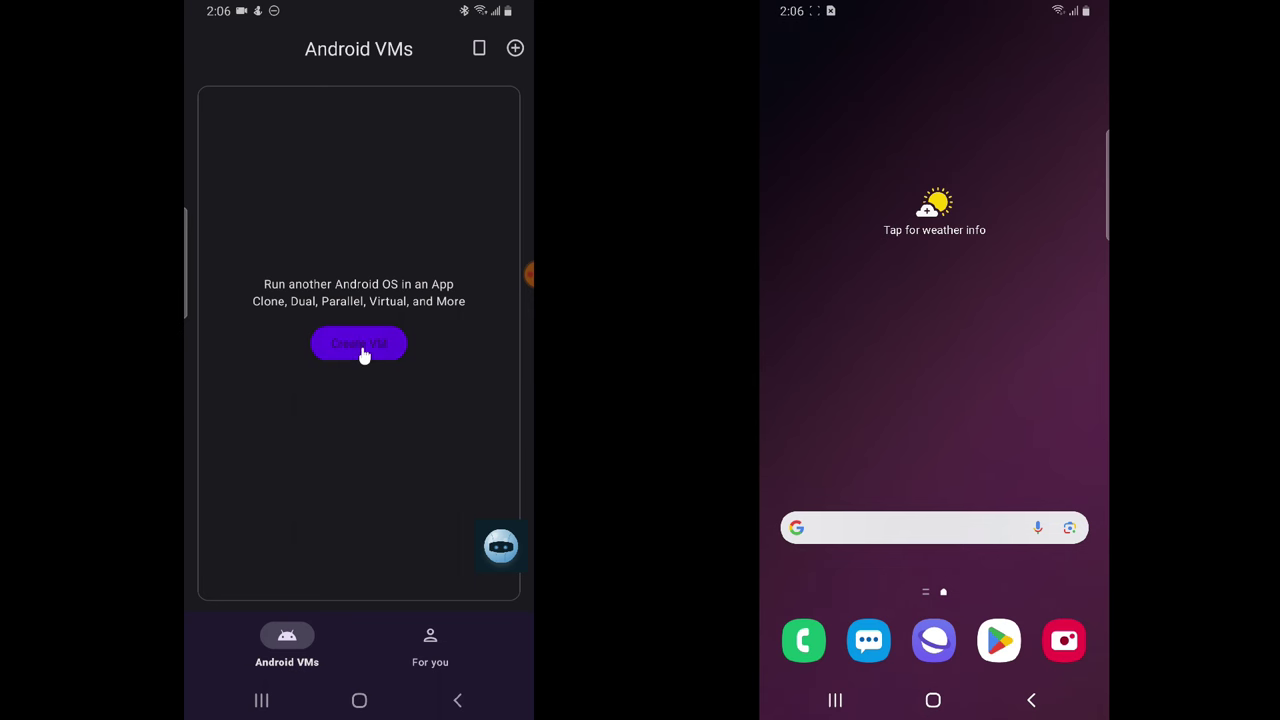
Create an Android 7.1.2 VM with Device Resolution, keeping the default name Android 7.1.2_1
left_click(364, 353)
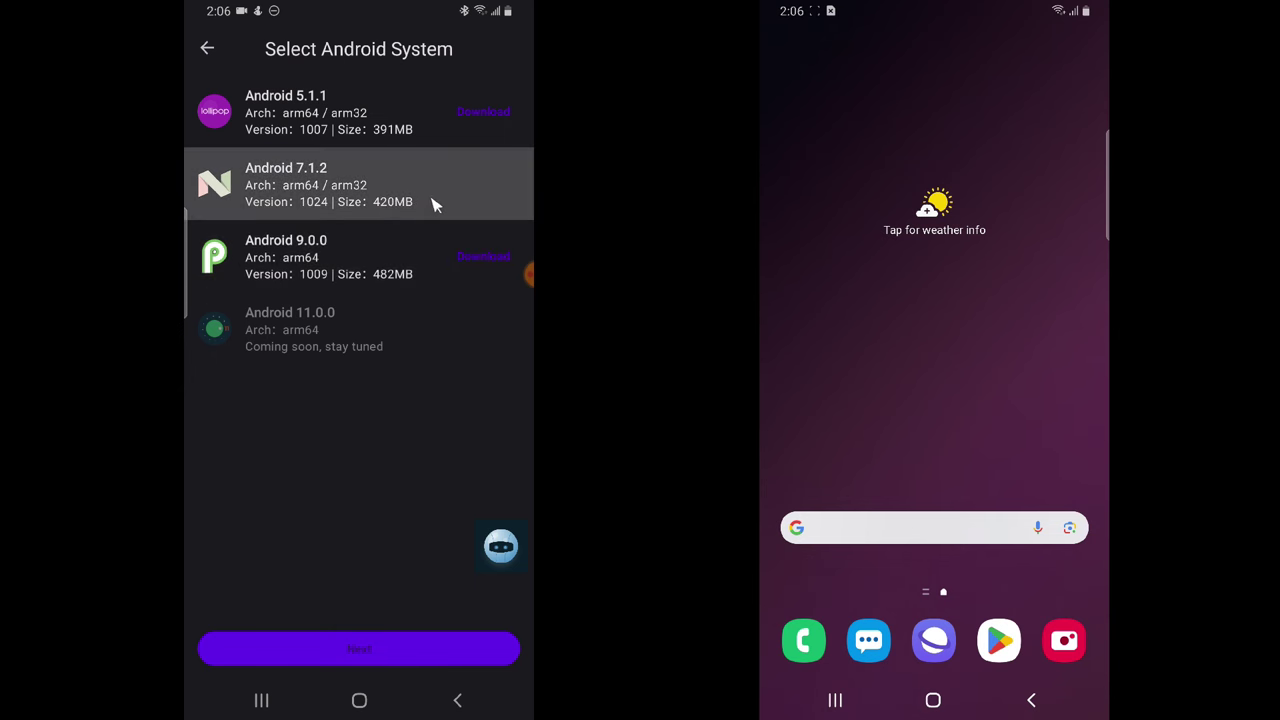
left_click(450, 660)
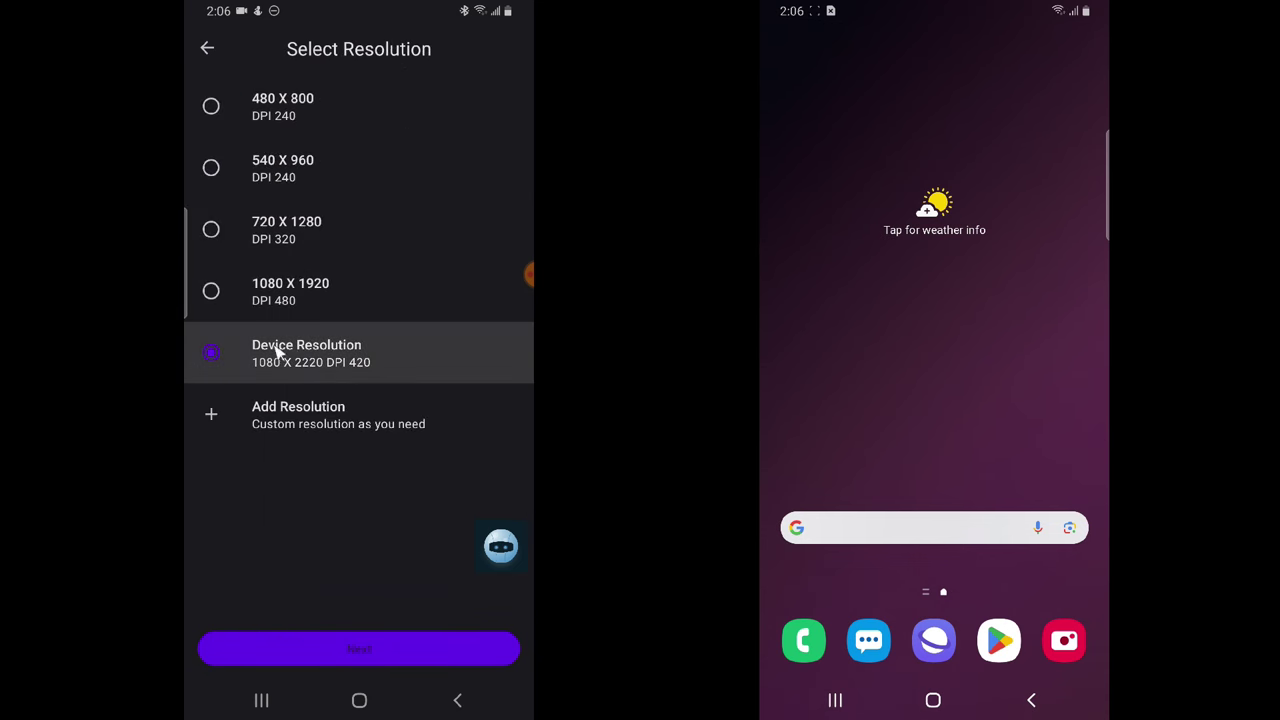
left_click(397, 657)
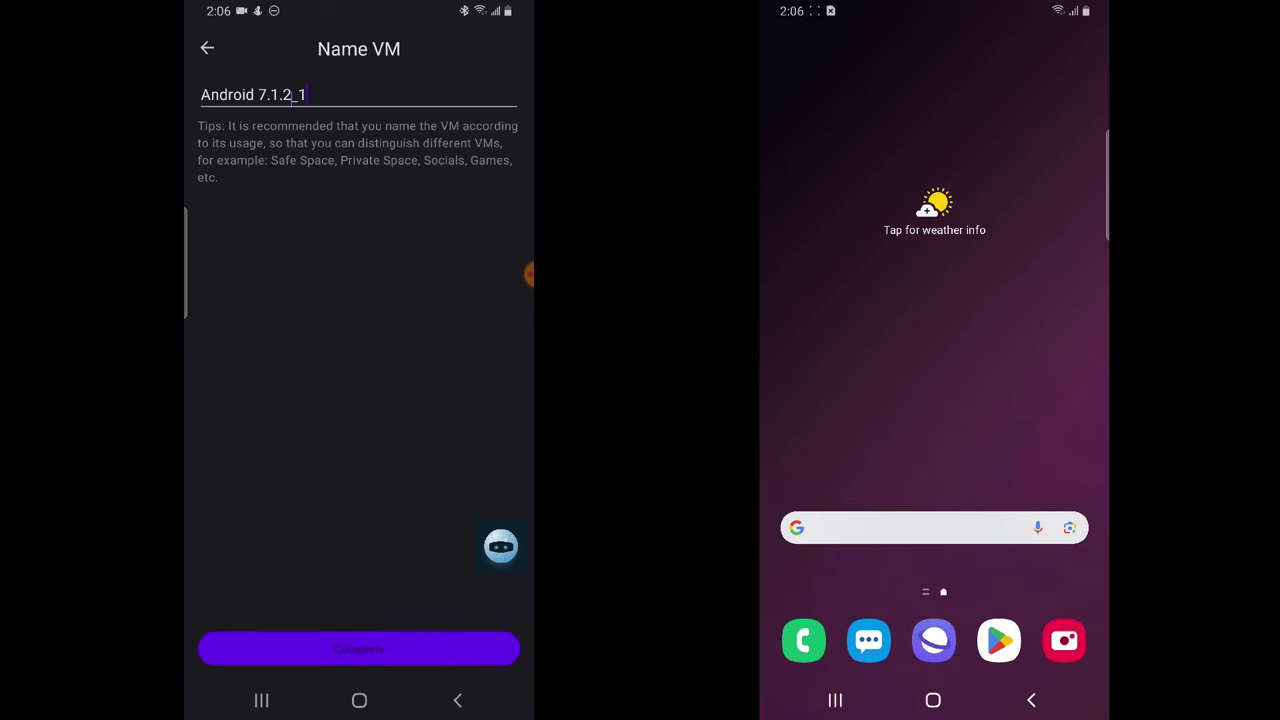
left_click(405, 660)
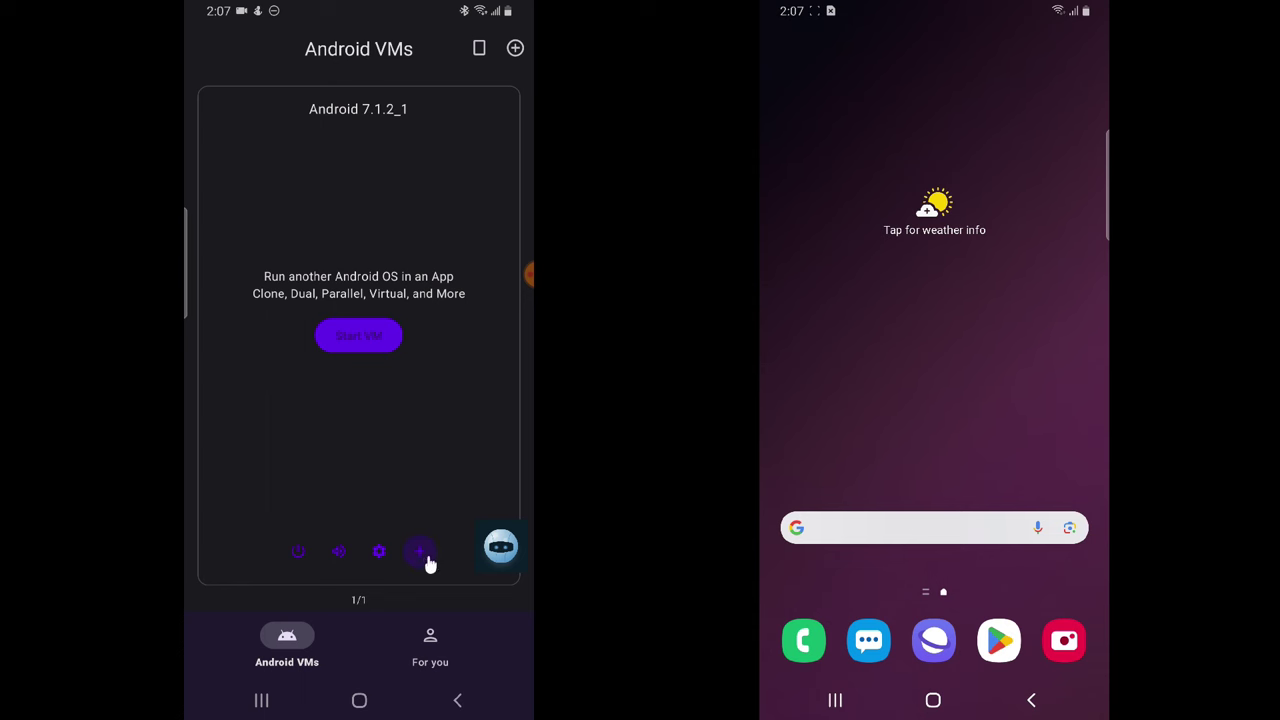
Boot the Android 7.1.2_1 VM and open its app drawer from the home screen
left_click(362, 337)
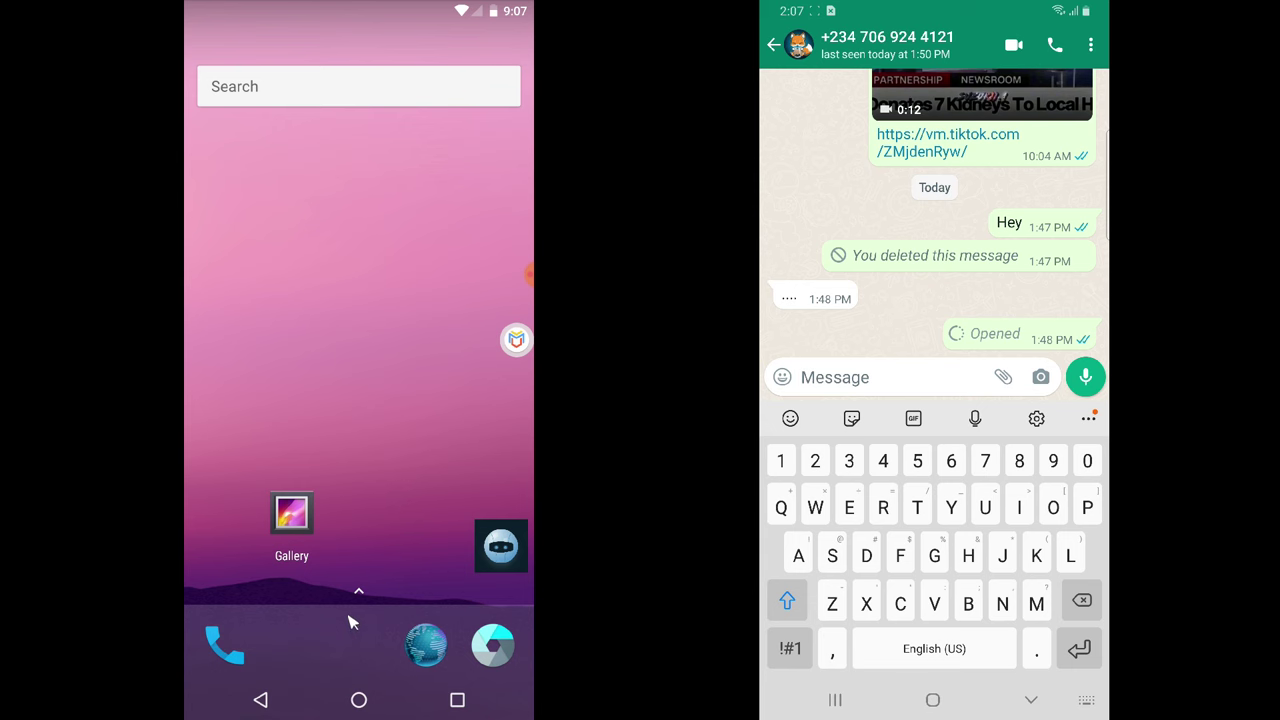
left_click_drag(350, 622, 400, 322)
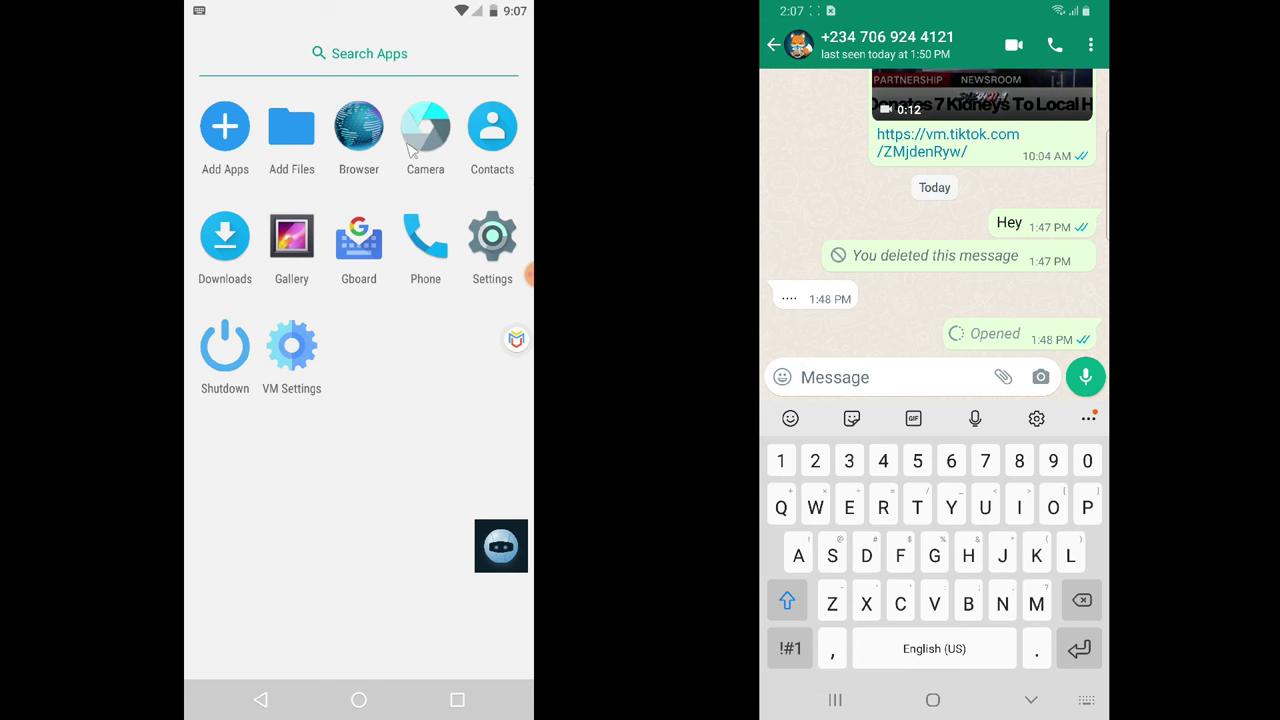
Open Add Apps and browse the Import list of host apps such as WhatsApp and Instagram
left_click(224, 138)
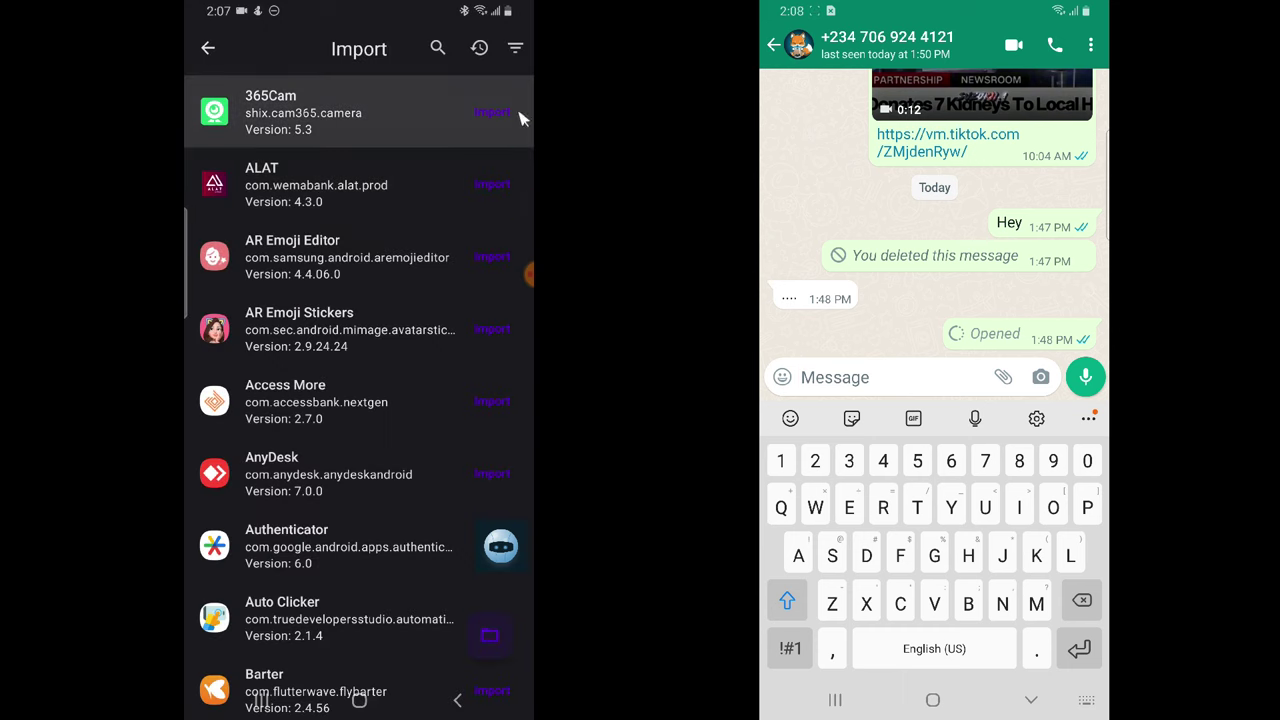
scroll(474, 251, "down", 5)
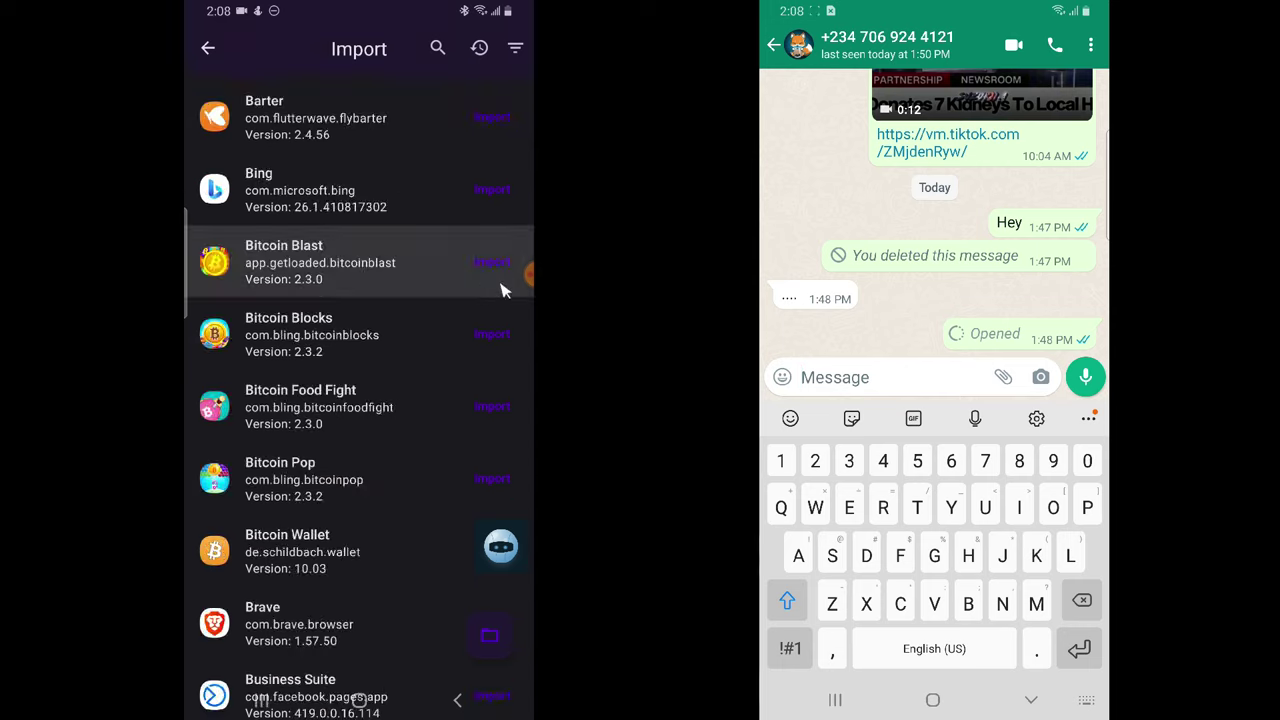
scroll(470, 282, "down", 20)
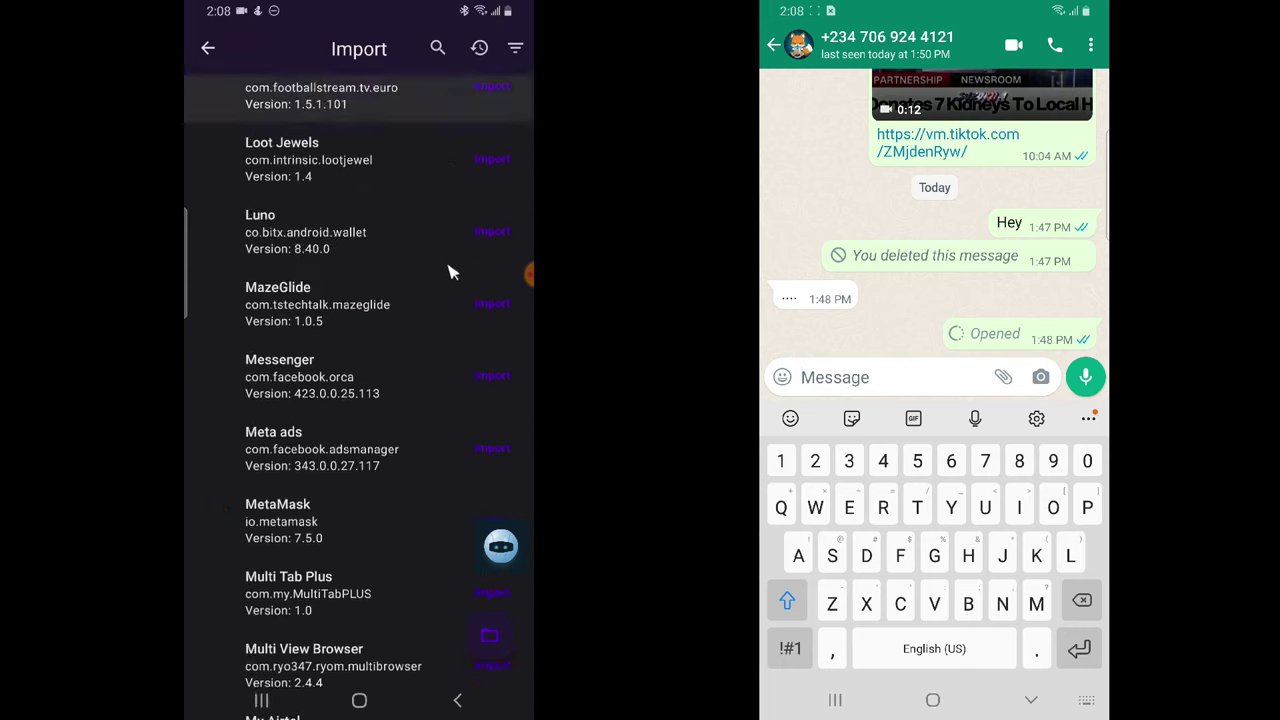
scroll(449, 272, "down", 20)
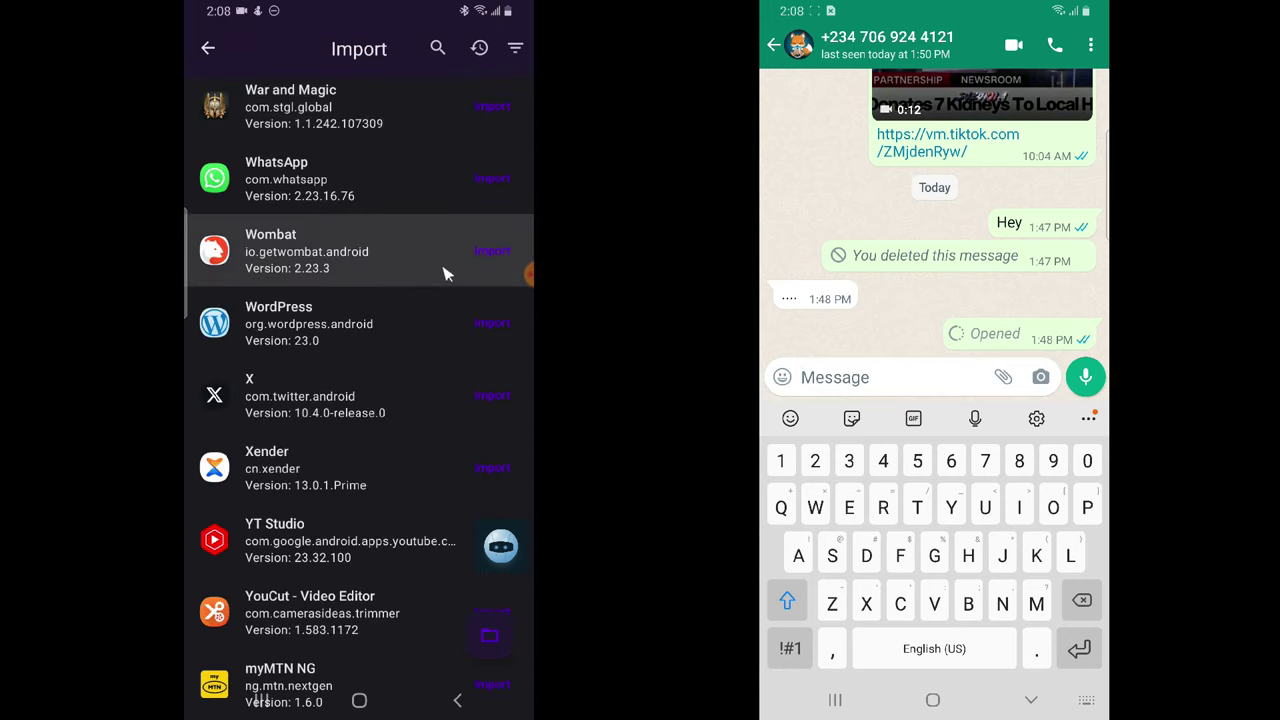
scroll(446, 273, "up", 20)
scroll(472, 164, "up", 20)
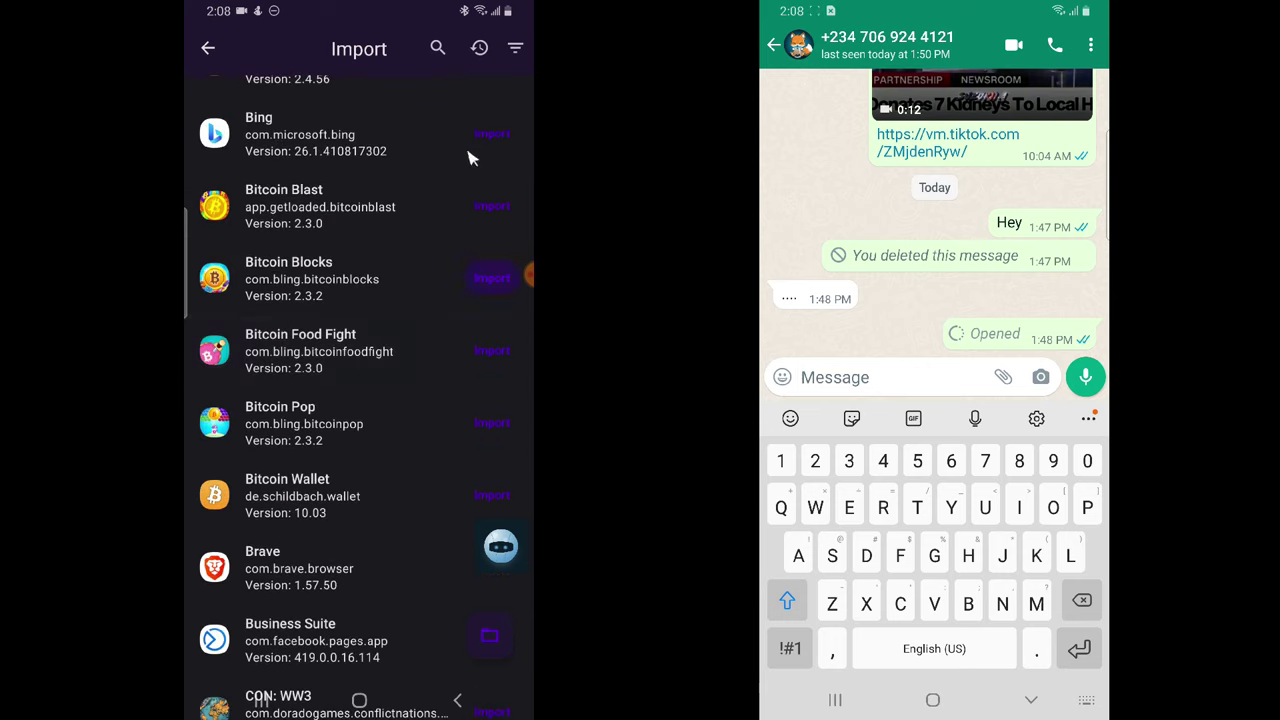
scroll(472, 158, "up", 10)
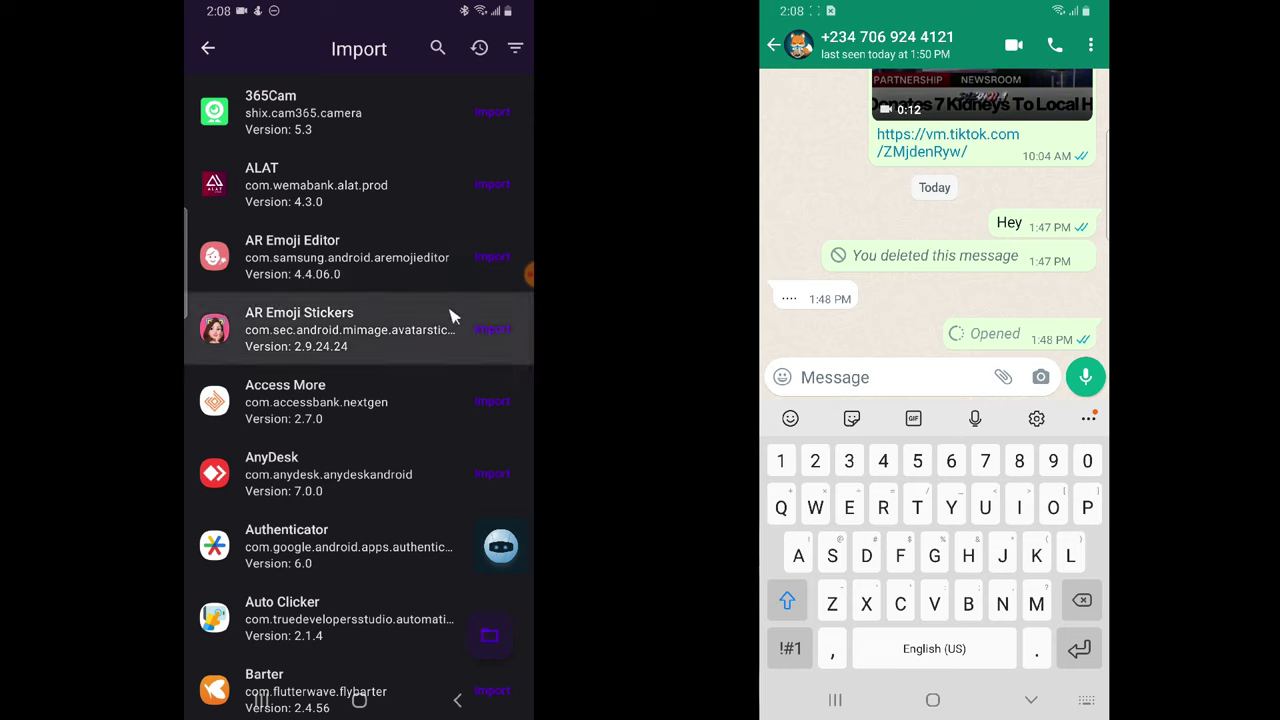
scroll(450, 317, "down", 20)
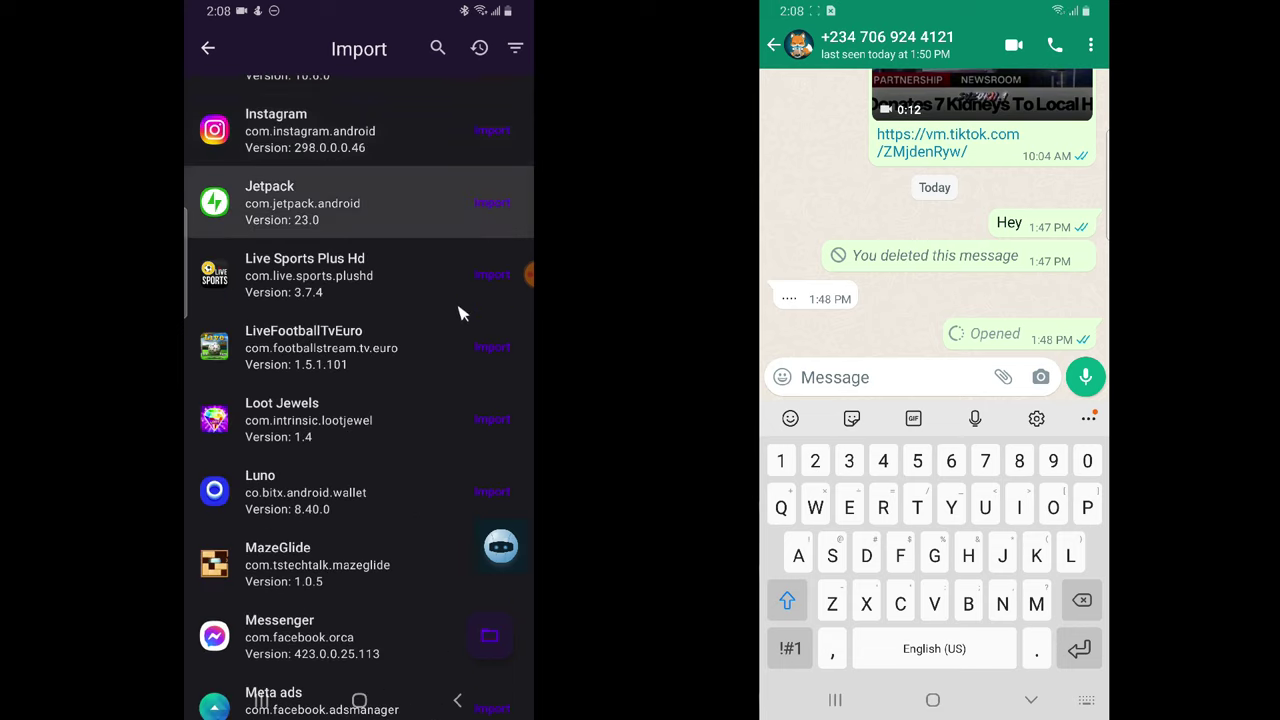
scroll(458, 313, "down", 10)
Search the Import list for 'wha', import WhatsApp, and return to the full list
left_click(437, 48)
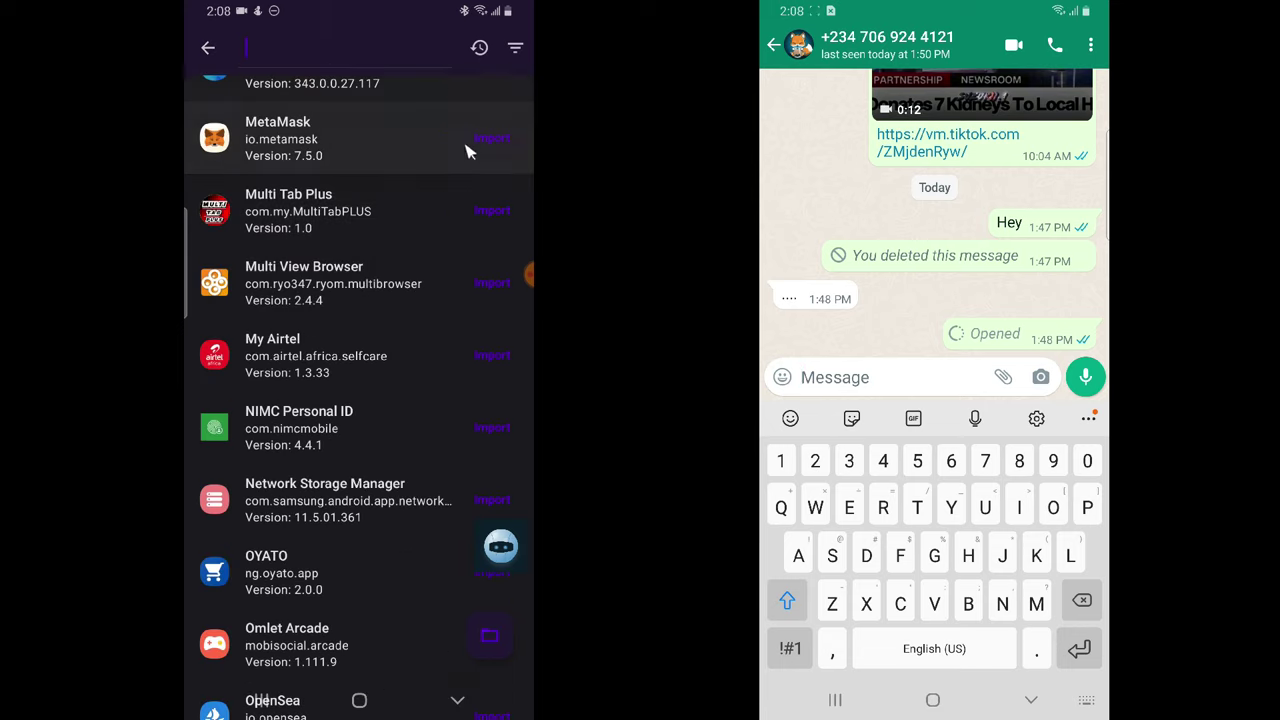
type("wha")
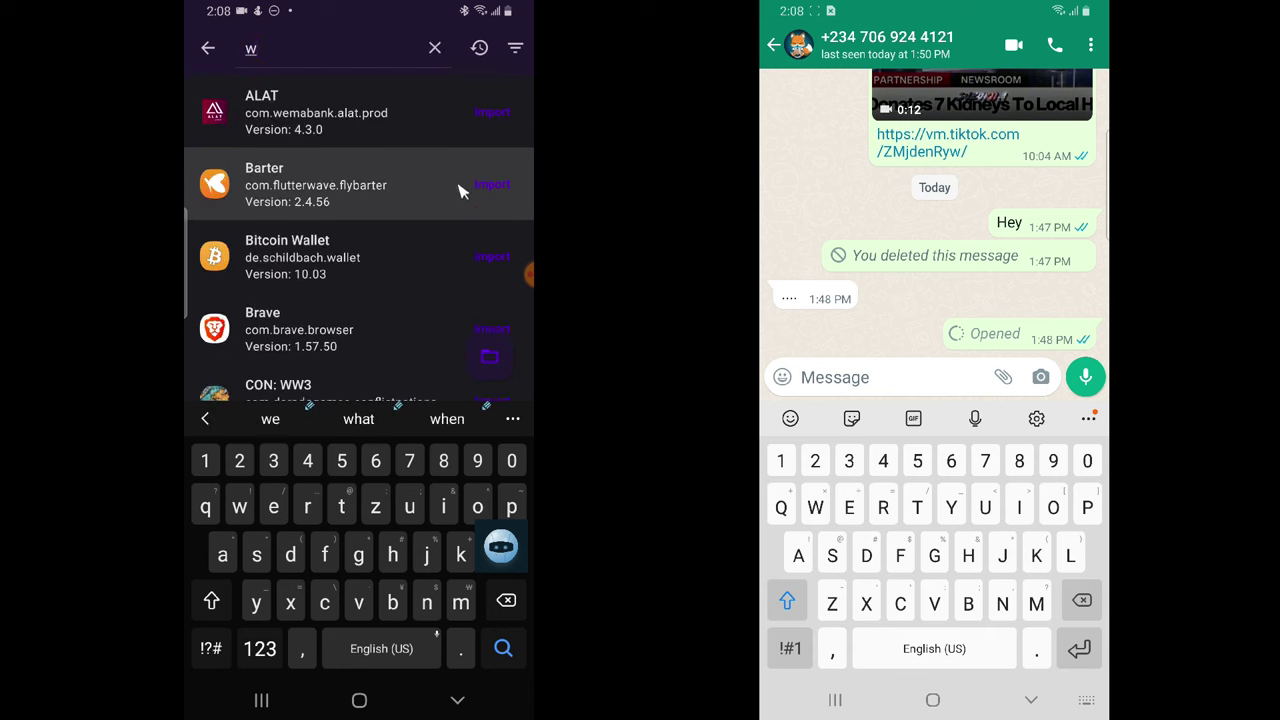
left_click(294, 128)
left_click(492, 113)
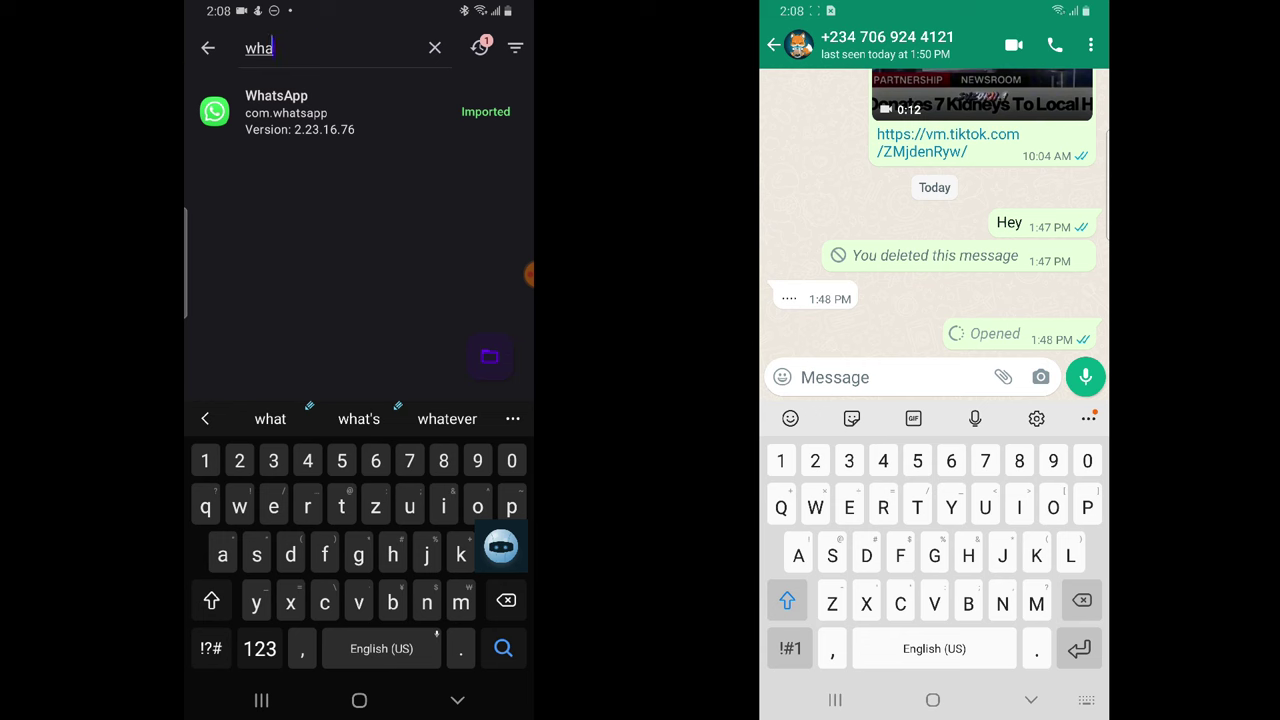
left_click(208, 48)
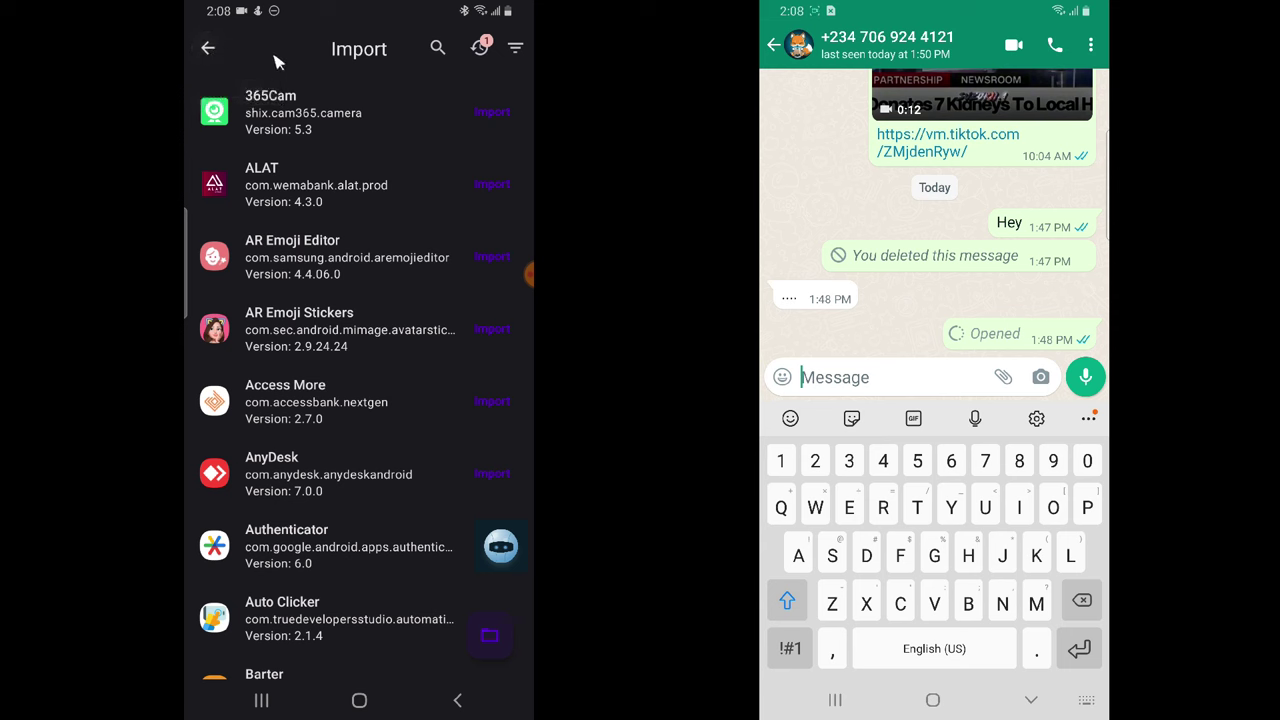
Launch WhatsApp in the VM, keep English and agree to the terms
left_click(207, 48)
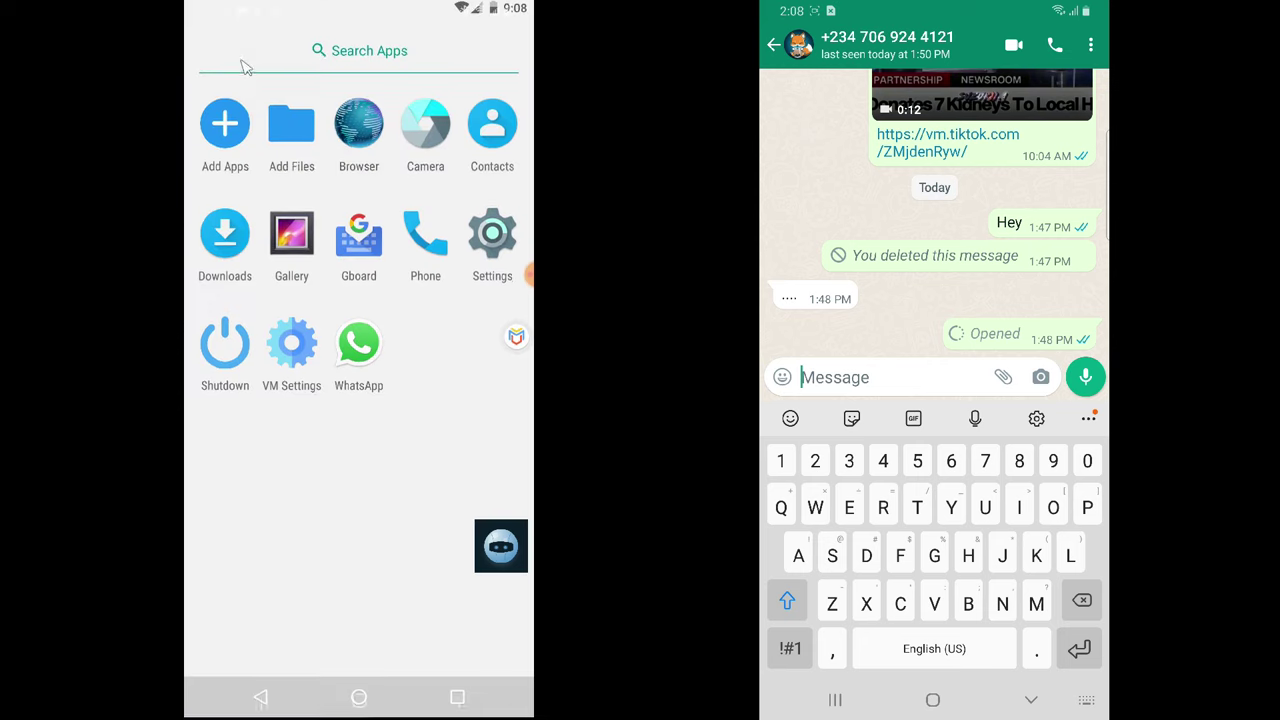
left_click(360, 347)
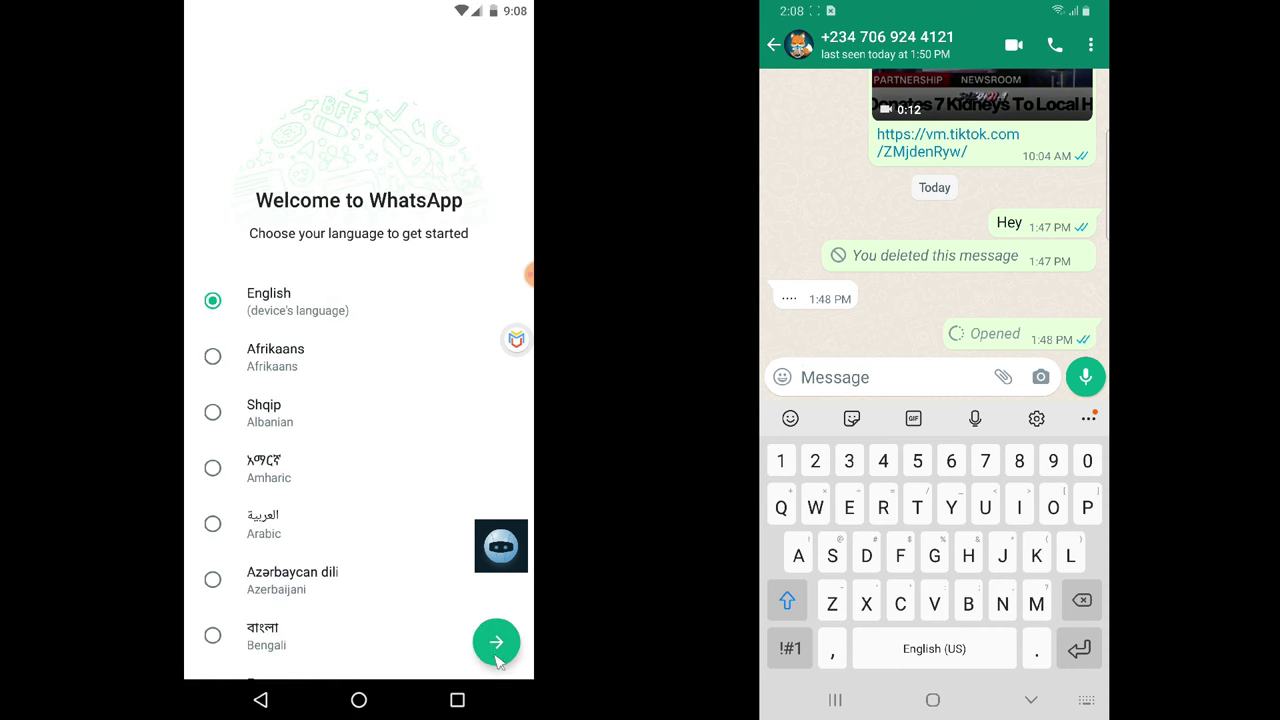
left_click(510, 654)
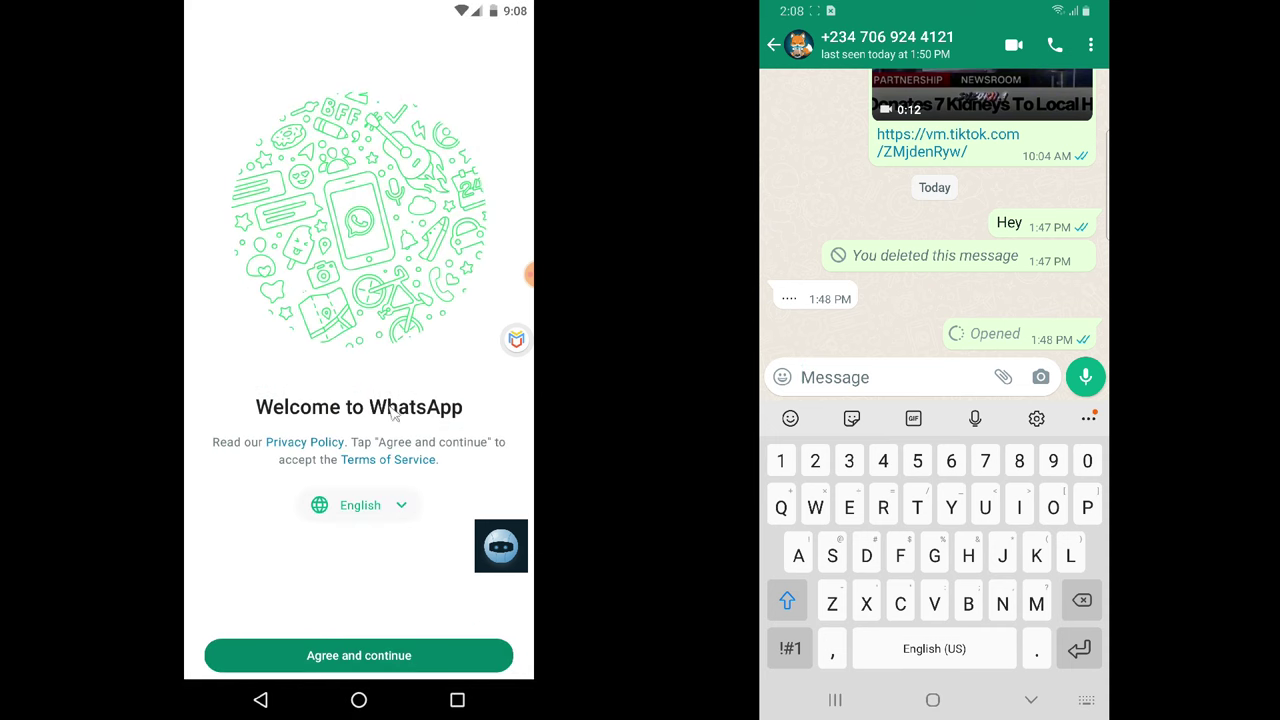
left_click(369, 656)
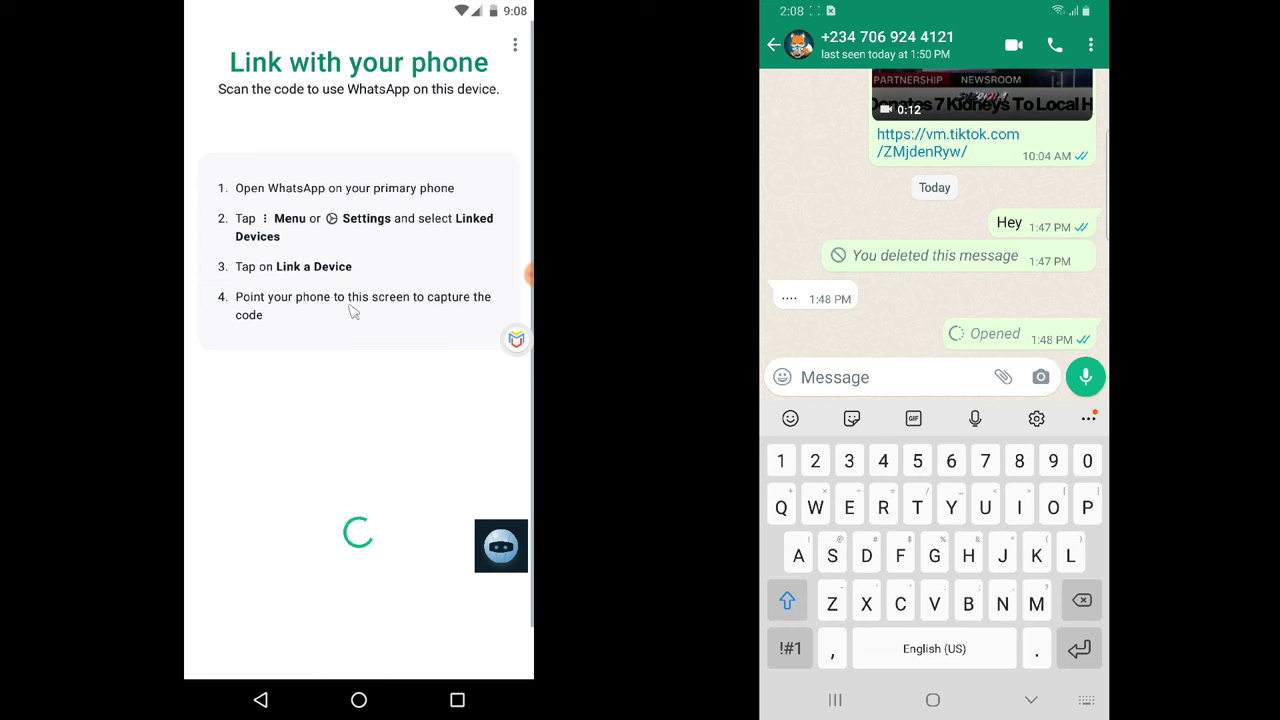